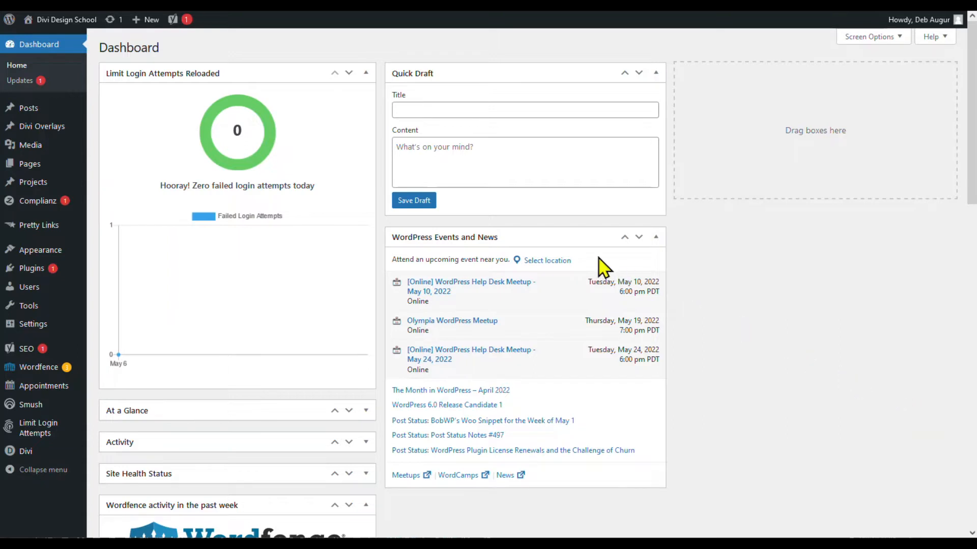
- Upload wishlist-member-v3.14.8261.zip as a new plugin, then install and activate it
mouse_move(29, 271)
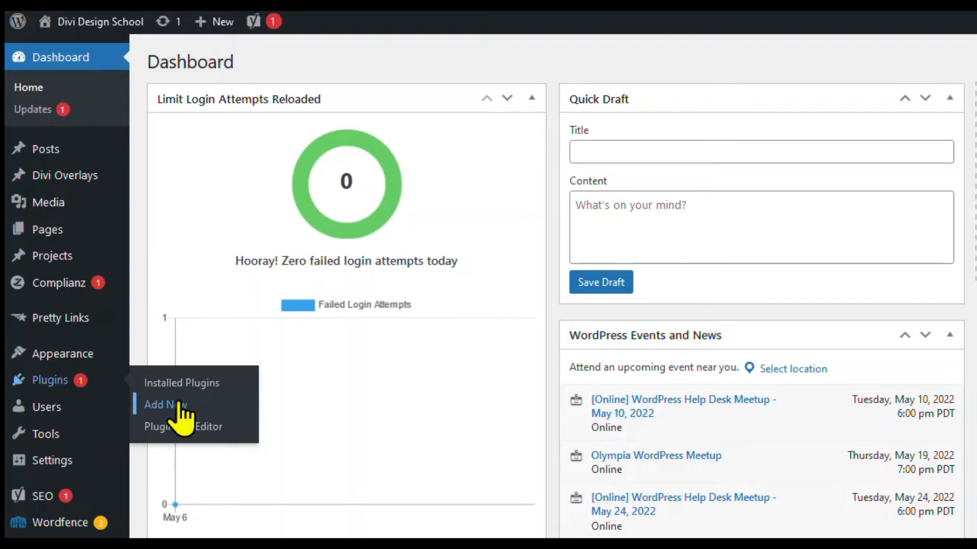
left_click(178, 403)
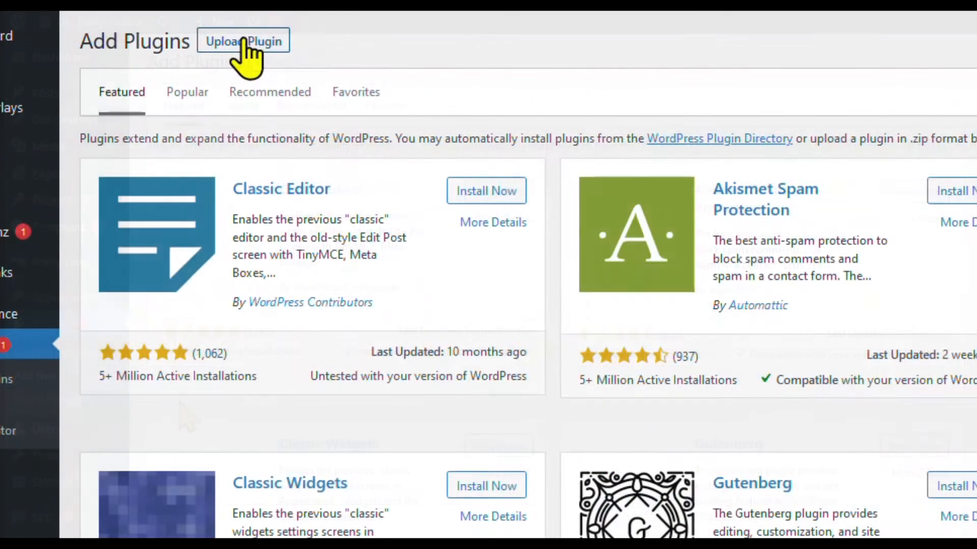
left_click(243, 43)
left_click(670, 205)
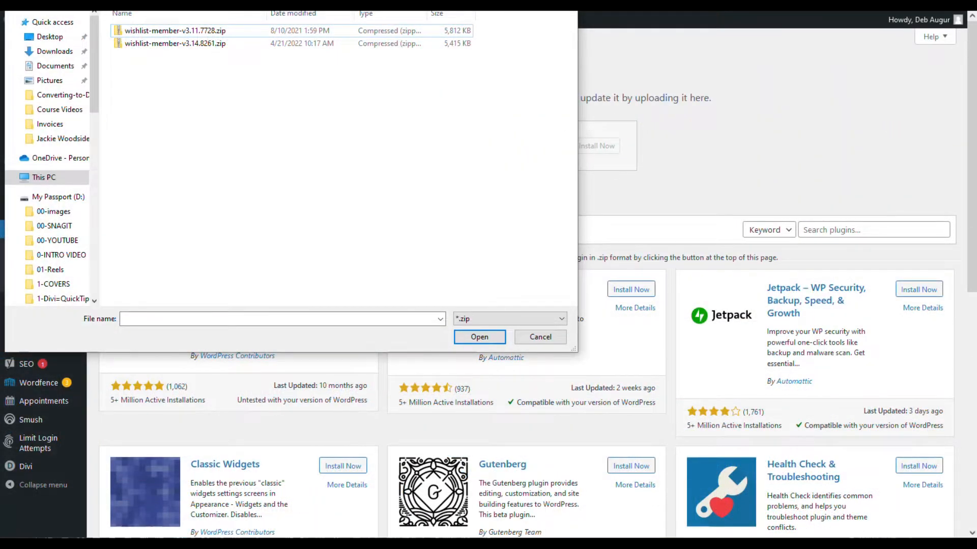
double_click(178, 44)
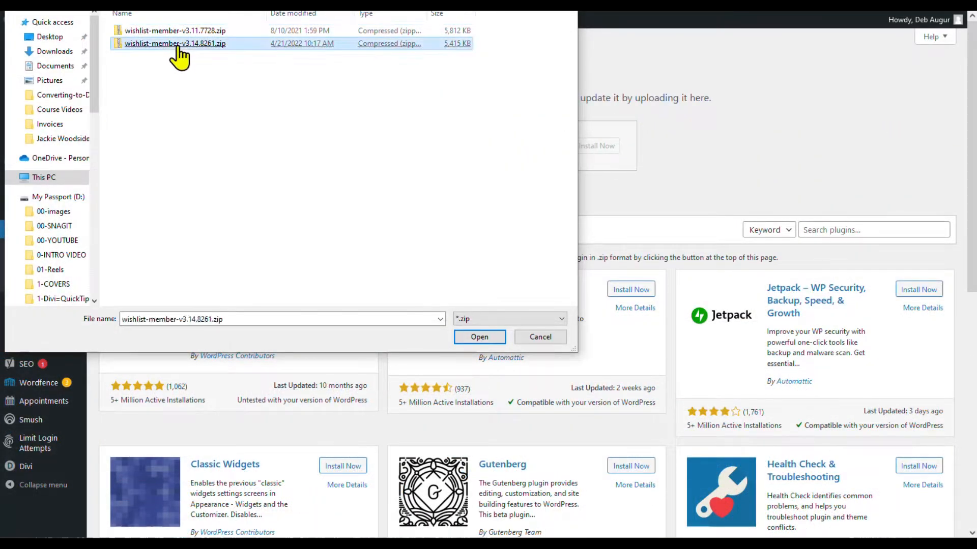
left_click(605, 146)
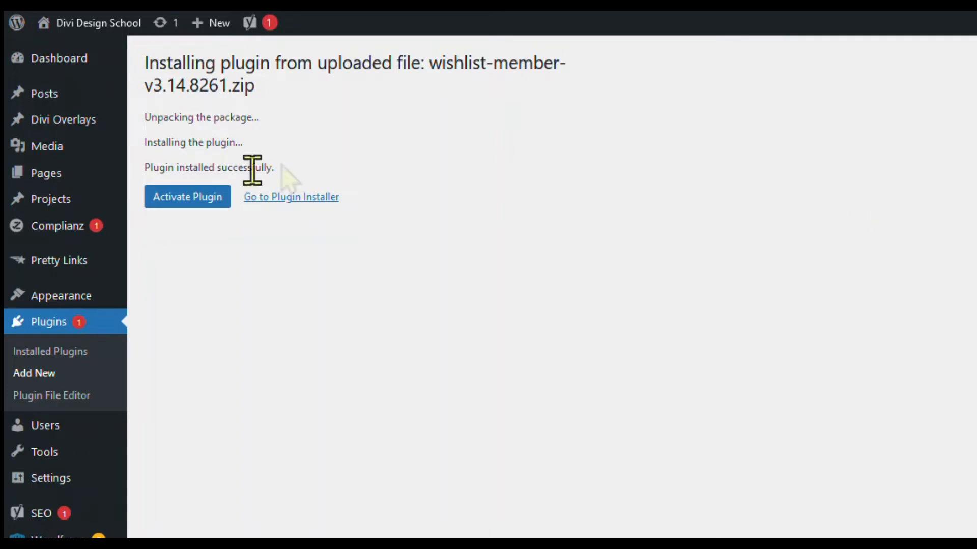
left_click(191, 201)
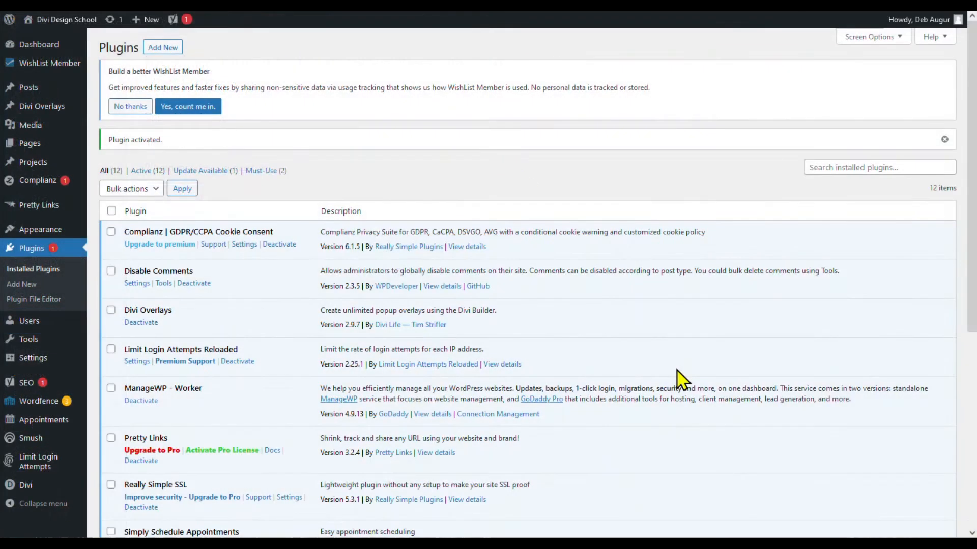
- Open WishList Member, enter the license key and activate the license
left_click(40, 68)
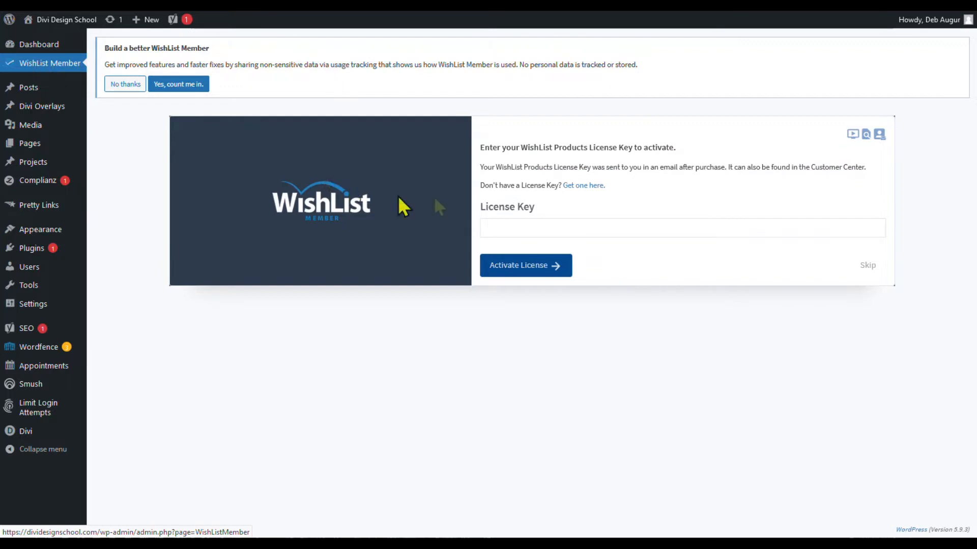
left_click(538, 228)
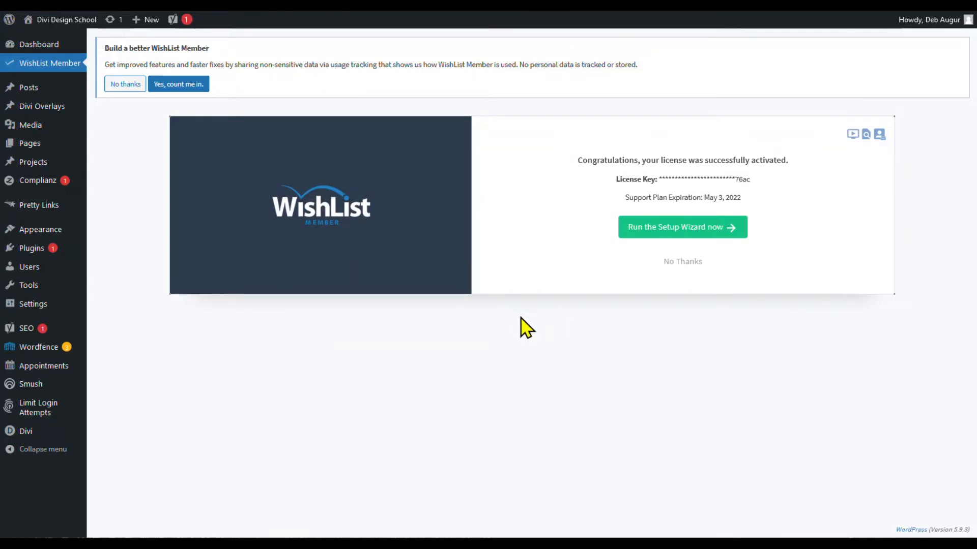
- Run the setup wizard and create an ongoing level named Workshop 1 that requires members to confirm their email address
left_click(660, 223)
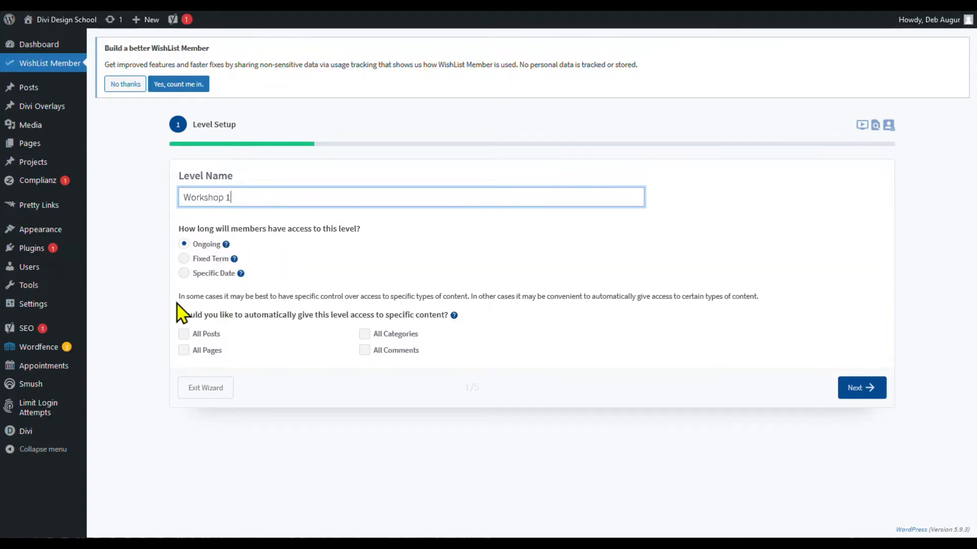
left_click(863, 392)
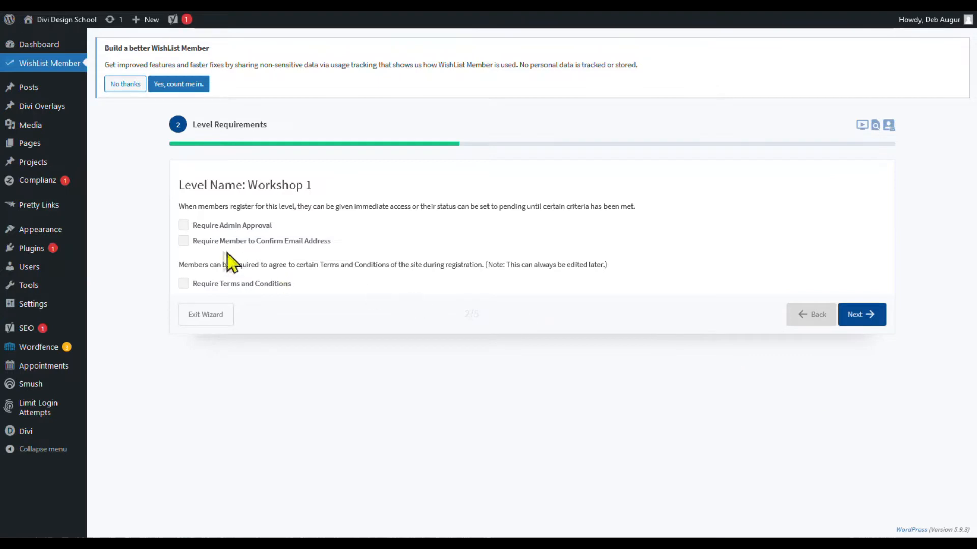
left_click(214, 242)
left_click(850, 315)
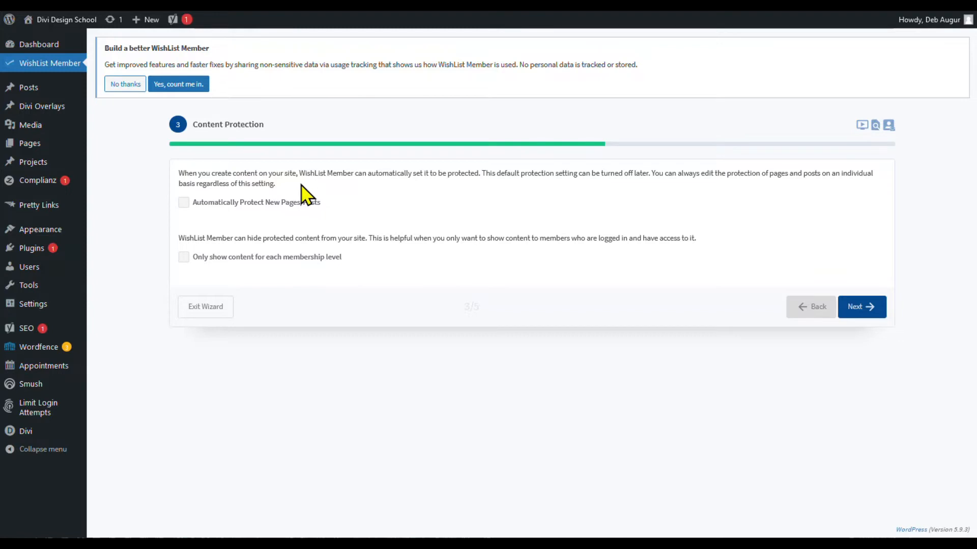
- Only show content for each membership level, and enter the sender's name and email address for member messages
left_click(182, 257)
left_click(857, 308)
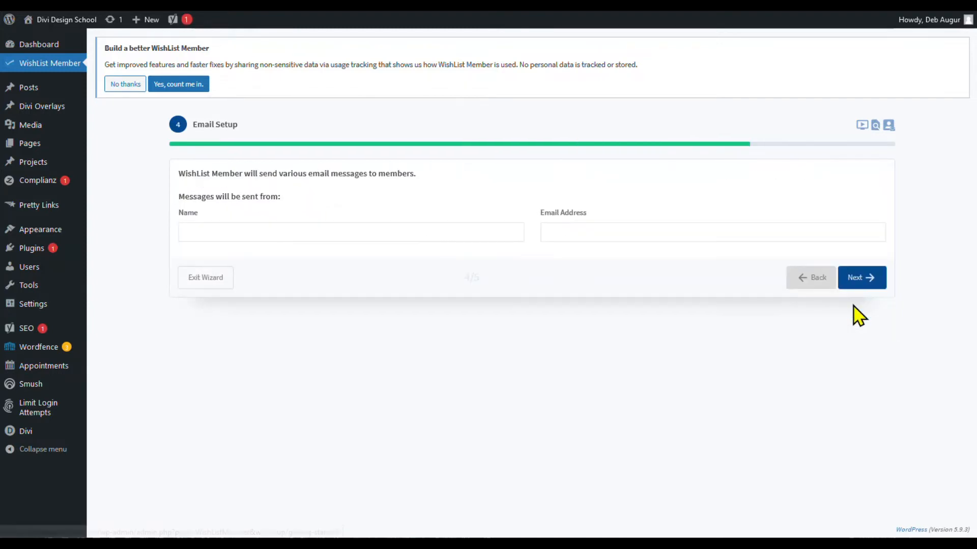
left_click(323, 232)
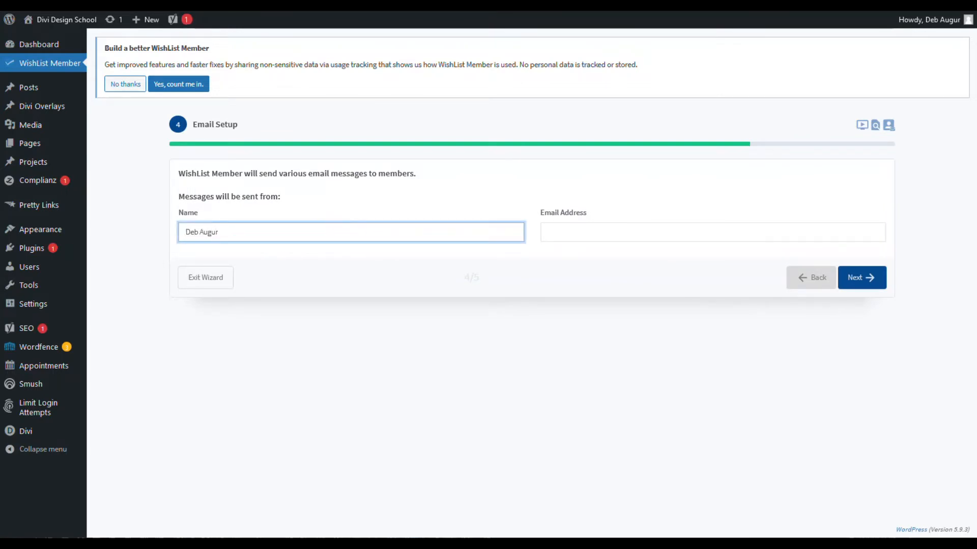
left_click(640, 230)
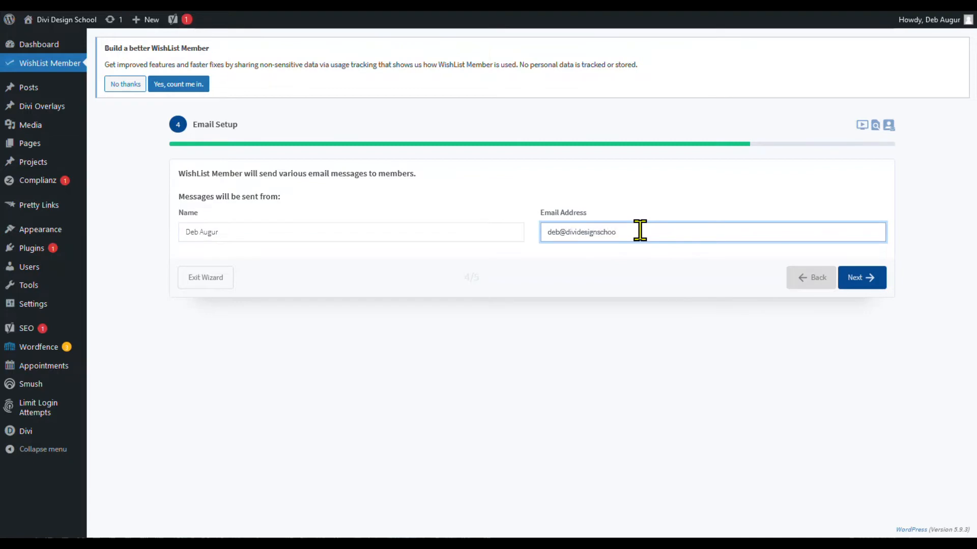
left_click(865, 279)
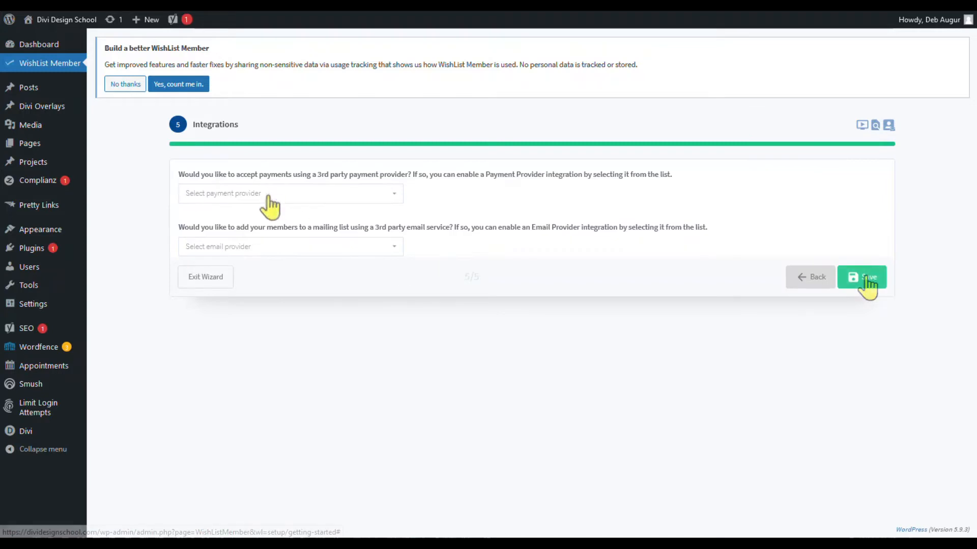
- Select PayPal Checkout as payment provider and MailChimp as email provider, then save and exit the wizard
left_click(271, 194)
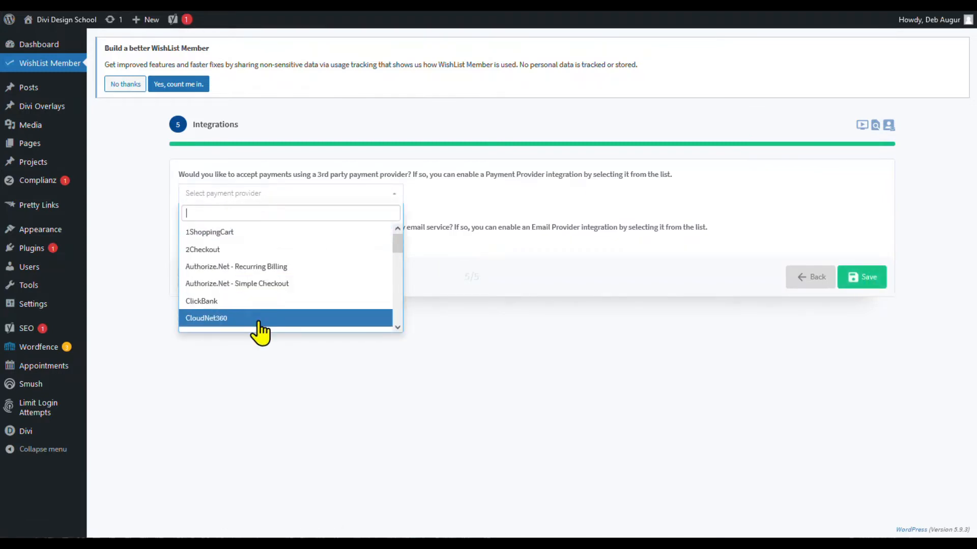
left_click_drag(398, 247, 393, 297)
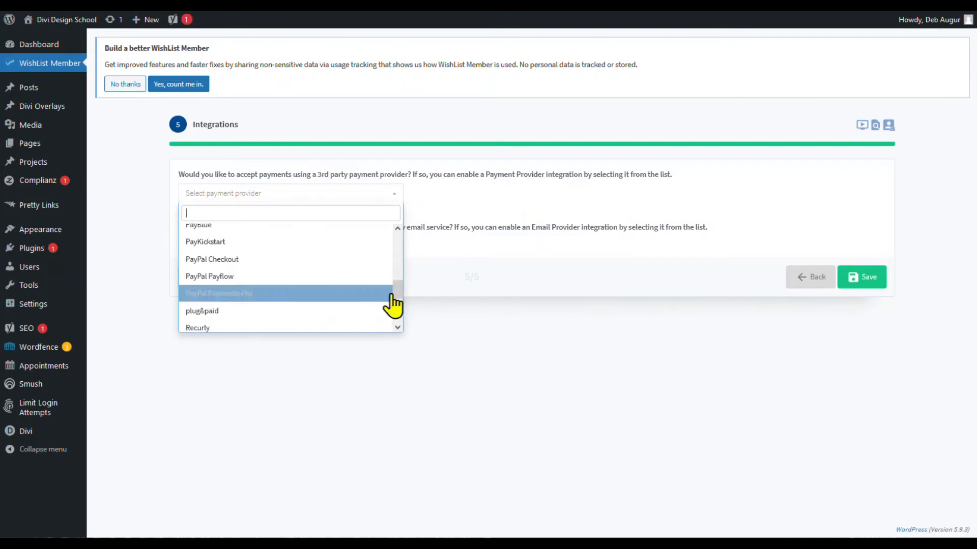
left_click(267, 259)
left_click(282, 250)
scroll(253, 329, "down", 5)
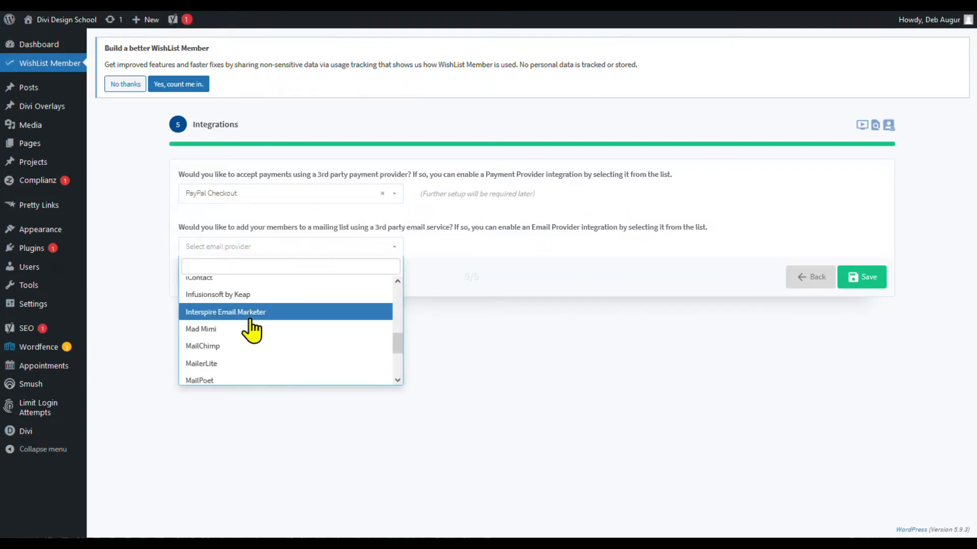
left_click(244, 281)
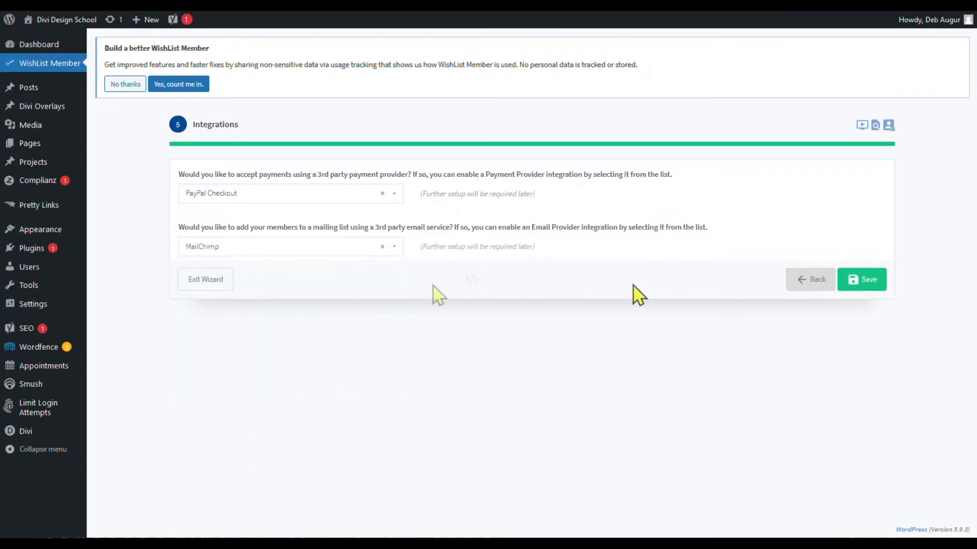
left_click(863, 288)
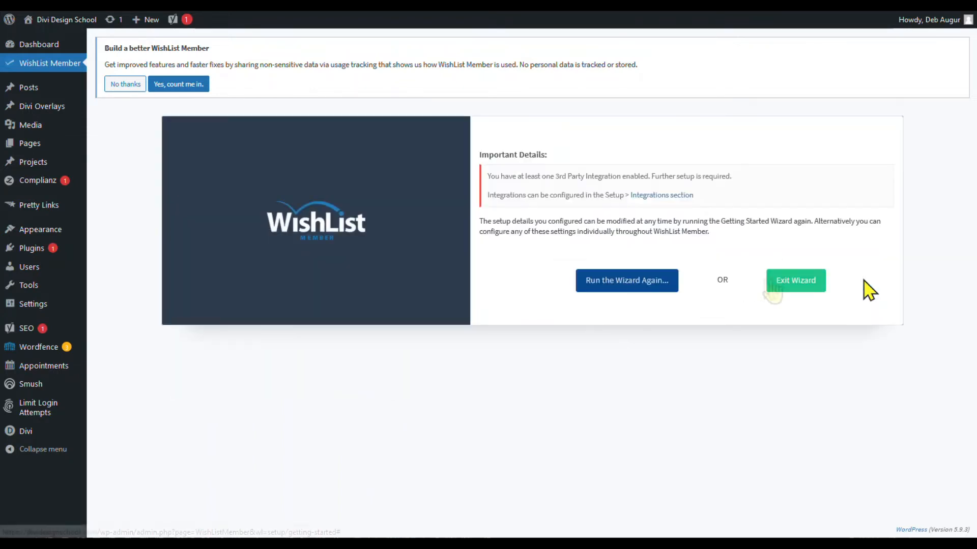
left_click(789, 292)
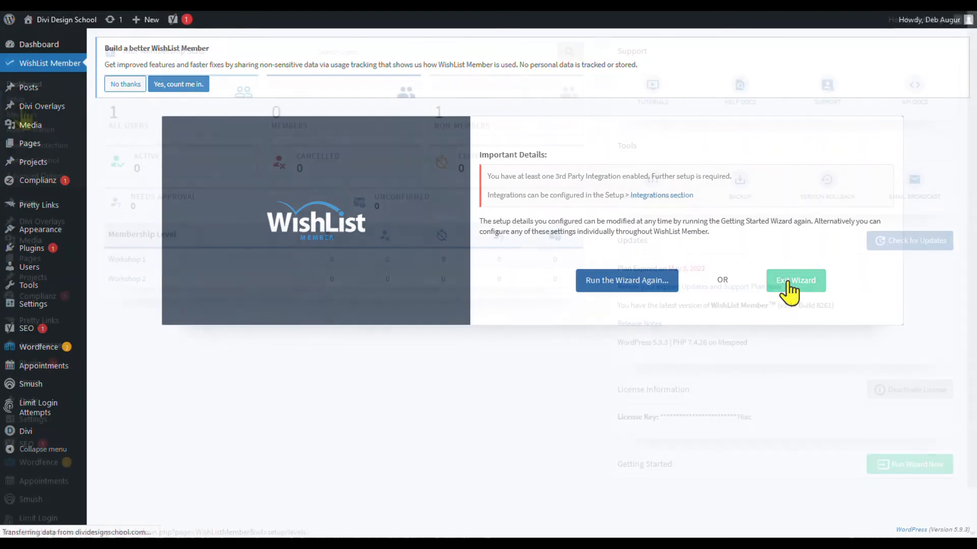
- Add a membership level named Workshop 3 in the WishList Member setup and return to the levels list
left_click(17, 105)
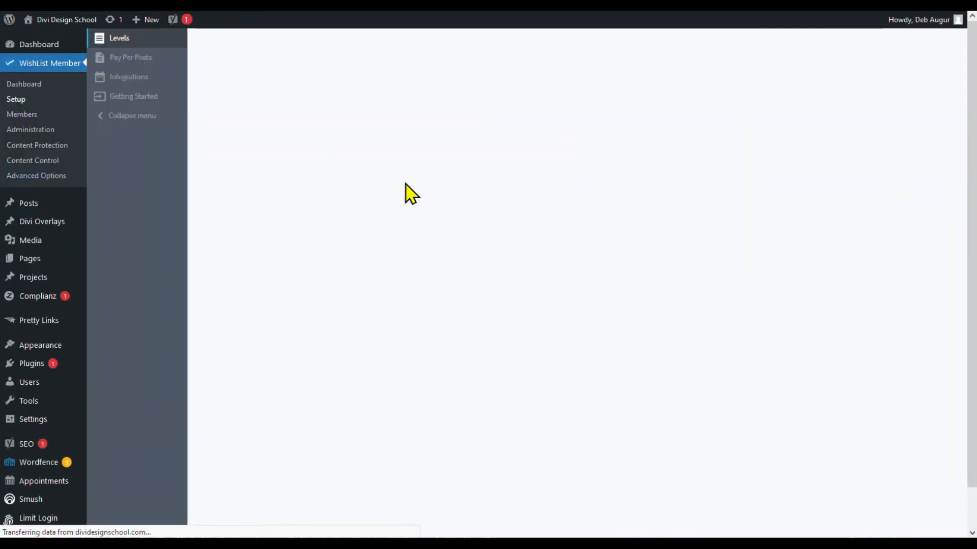
left_click(312, 44)
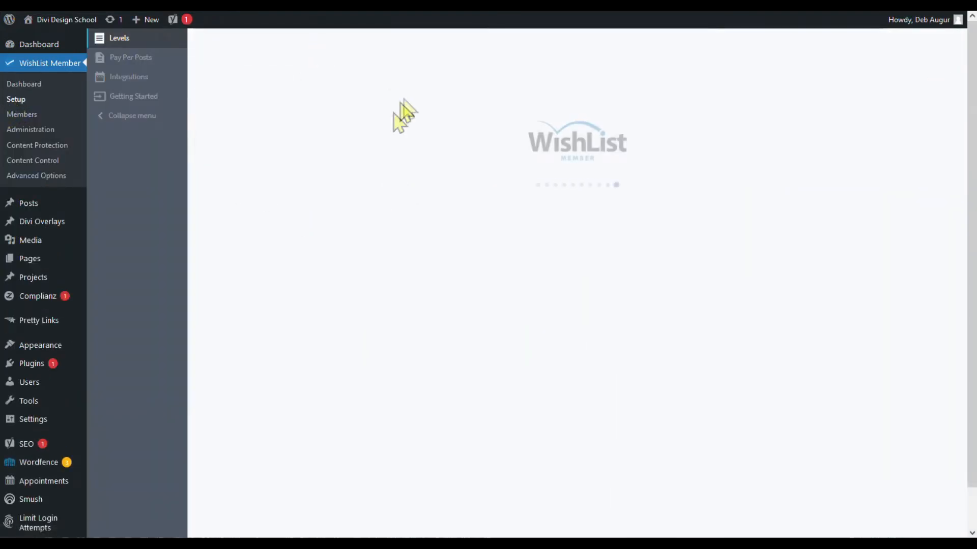
type("Workshop 3")
left_click(680, 44)
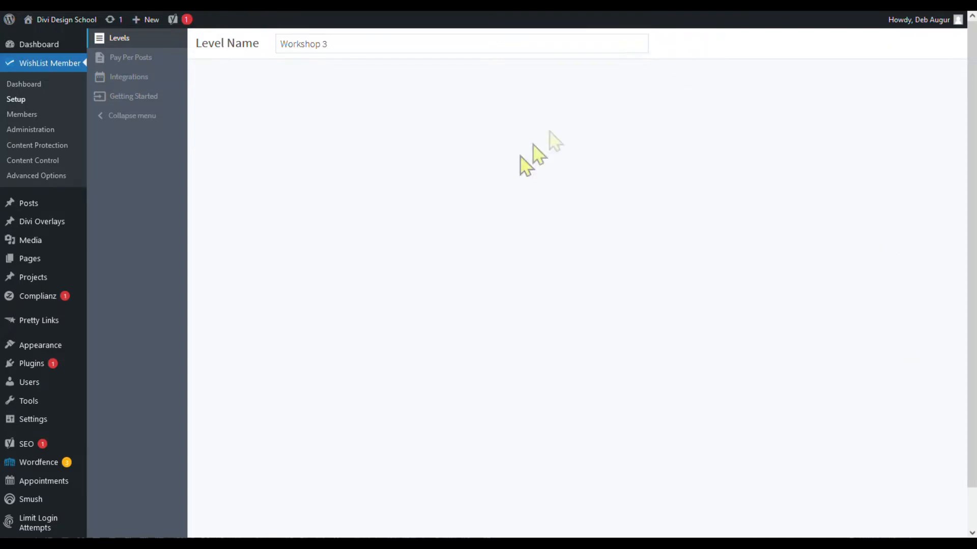
left_click(931, 318)
- Add a membership level named Workshop 4 and return to the levels list
left_click(312, 44)
left_click(346, 41)
type("Workshop 4")
left_click(680, 43)
left_click(875, 312)
- Add a membership level named Workshop 5 and return to the levels list
left_click(312, 44)
left_click(371, 40)
type("5")
key("Home")
type("Workshop")
left_click(680, 44)
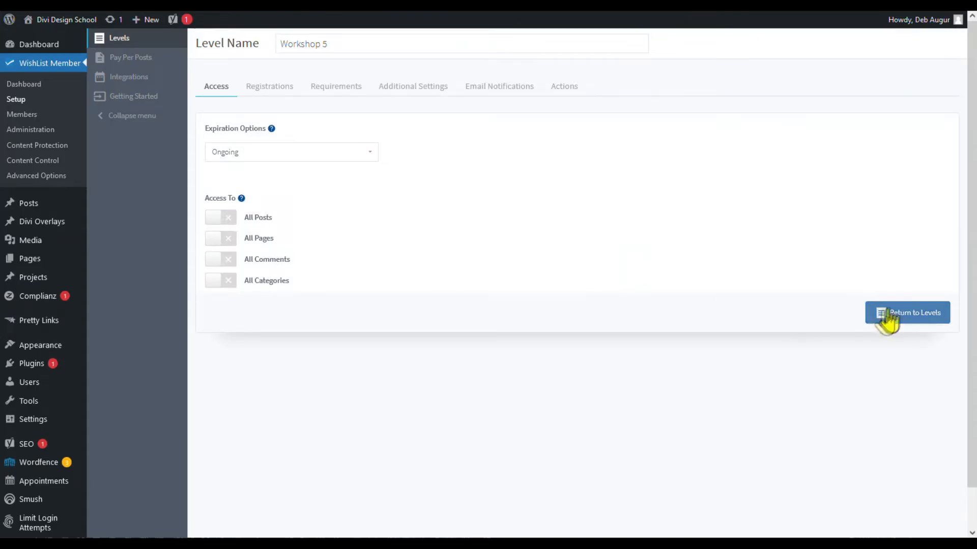
left_click(918, 312)
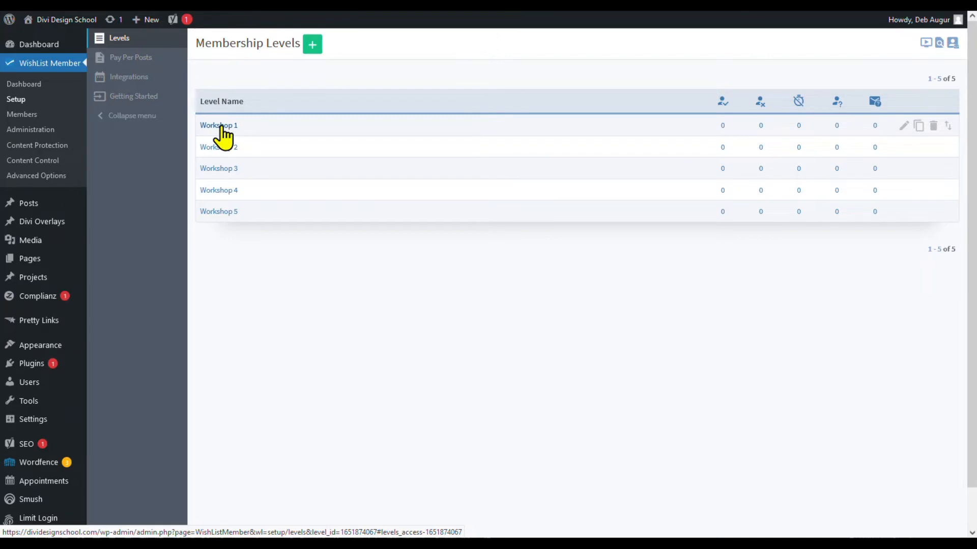
- Start a new level action for Workshop 1 with the trigger Added to this Level
left_click(222, 126)
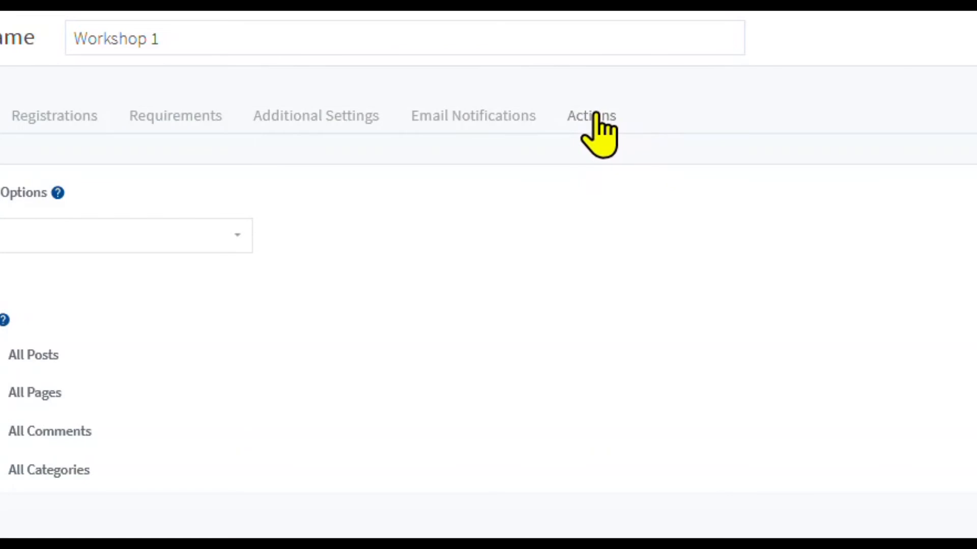
left_click(594, 116)
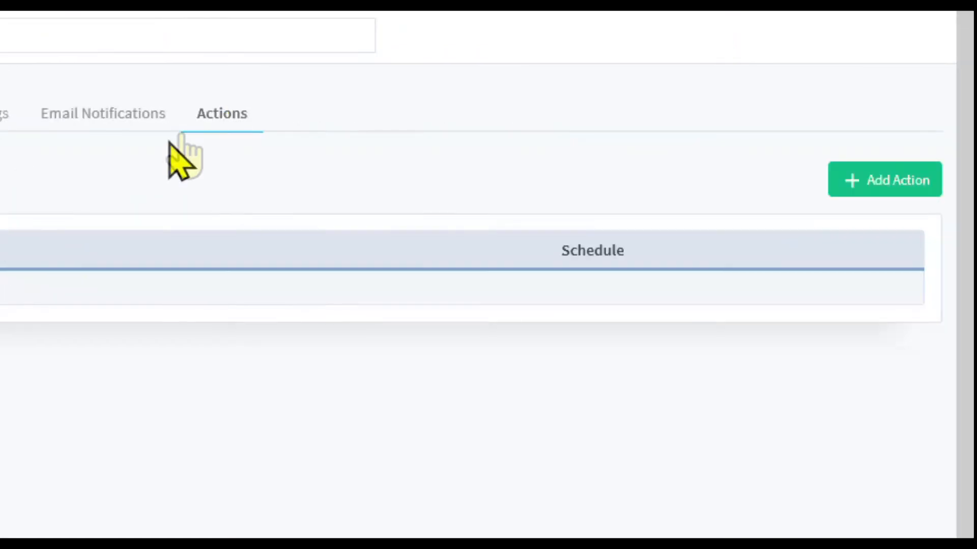
left_click(871, 182)
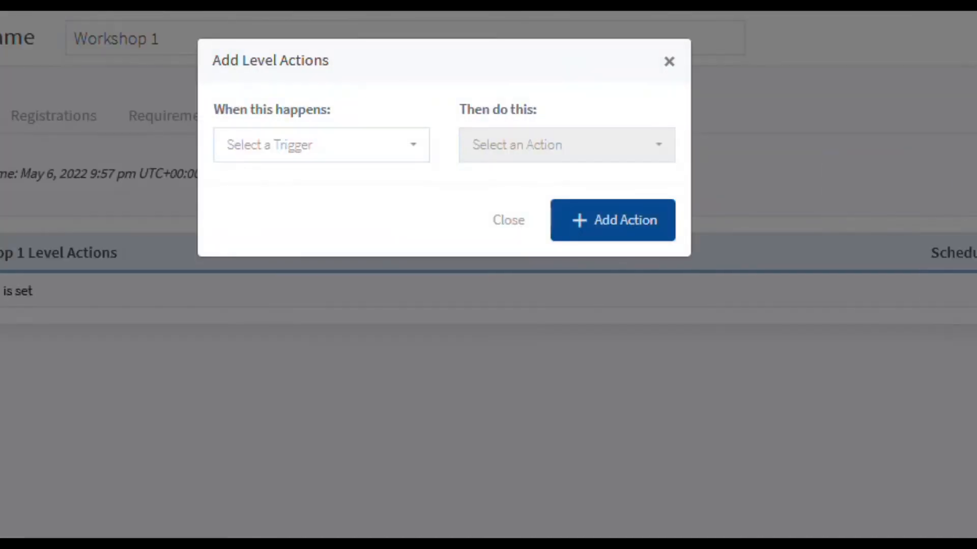
left_click(328, 146)
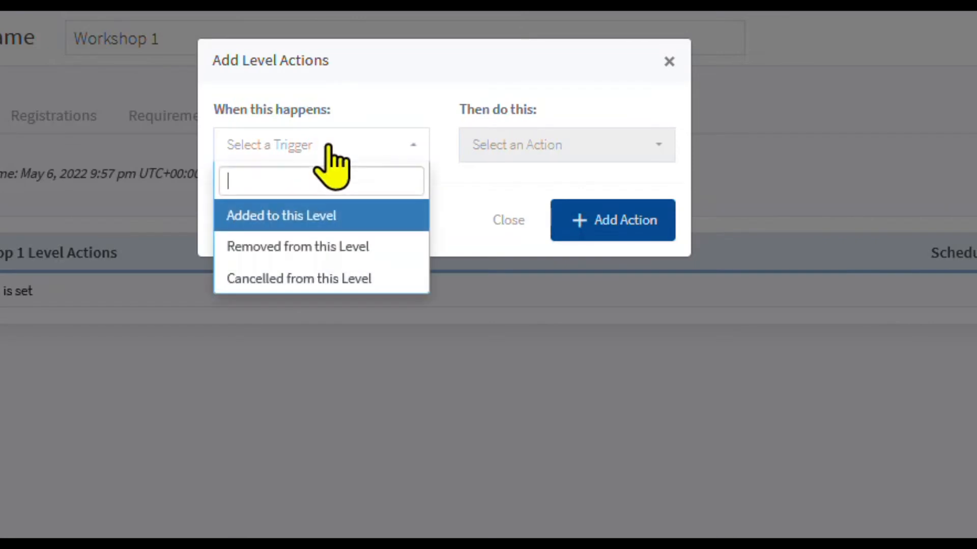
left_click(330, 219)
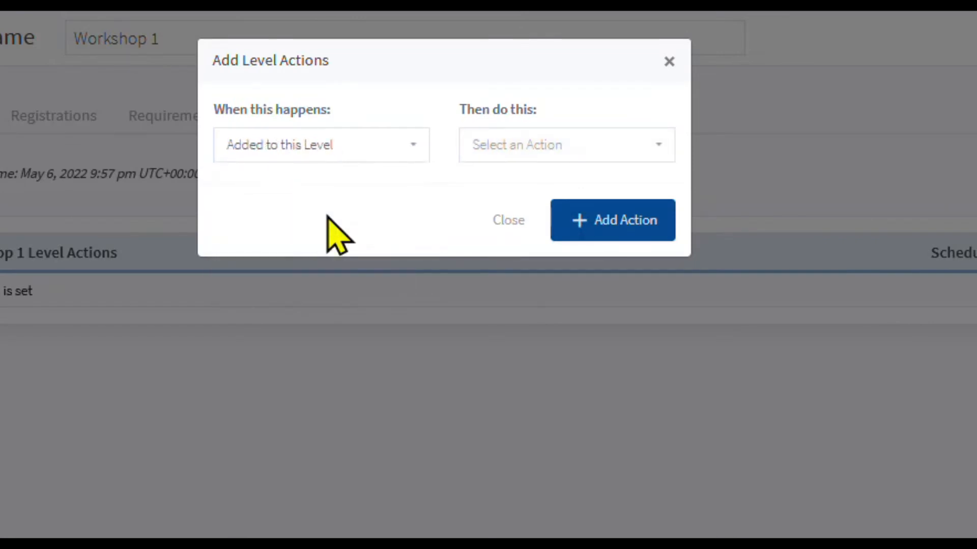
- Complete the Workshop 1 level action so it adds members to Workshop 2 after 1 week, and save it
left_click(576, 145)
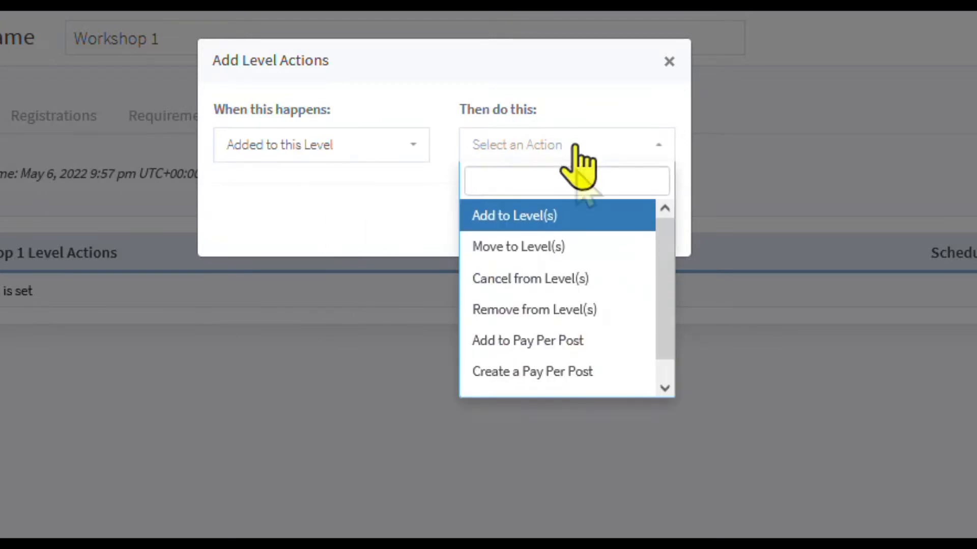
left_click(560, 215)
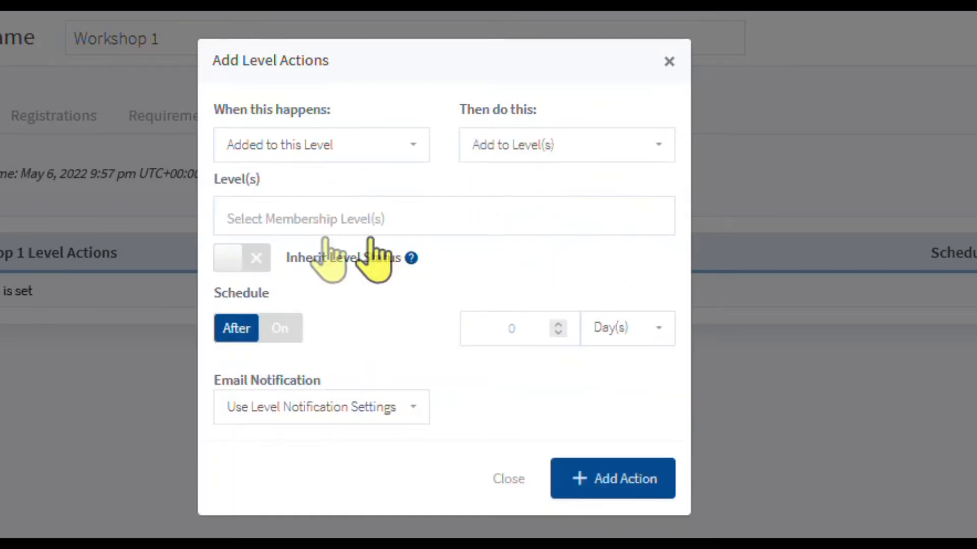
left_click(308, 212)
left_click(289, 251)
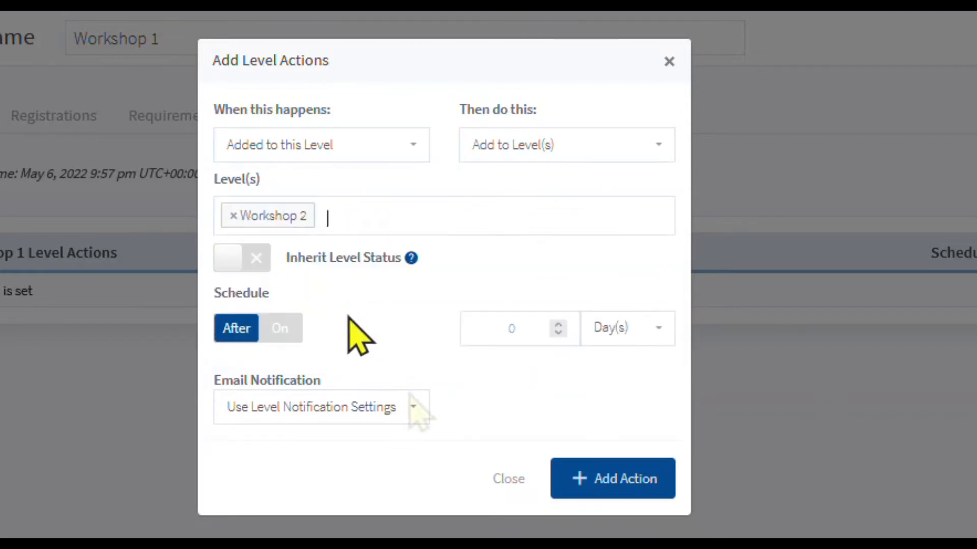
left_click(558, 325)
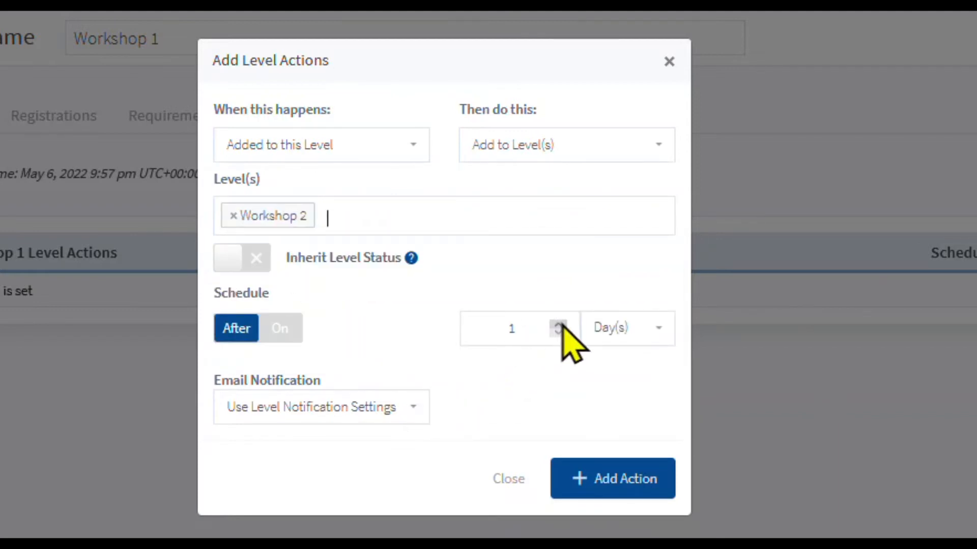
left_click(642, 330)
left_click(618, 433)
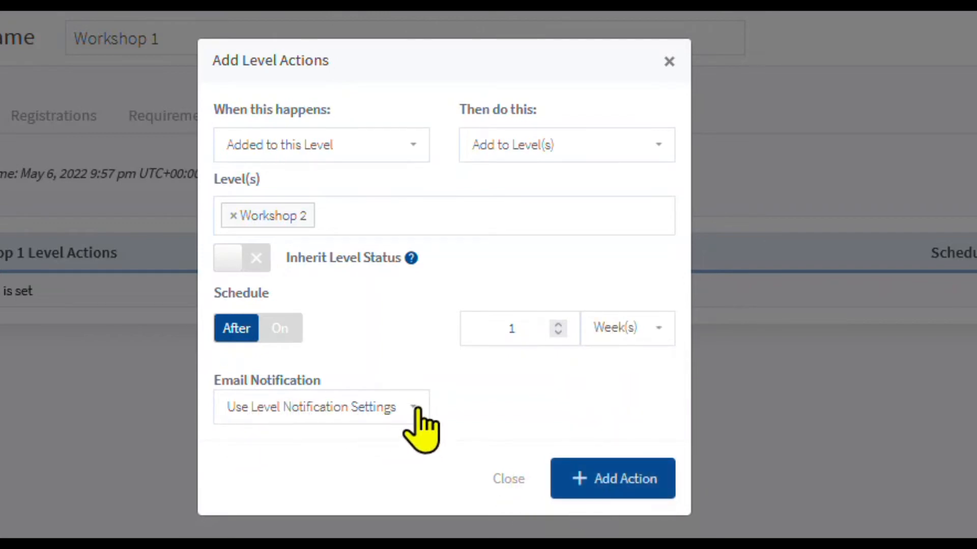
left_click(596, 482)
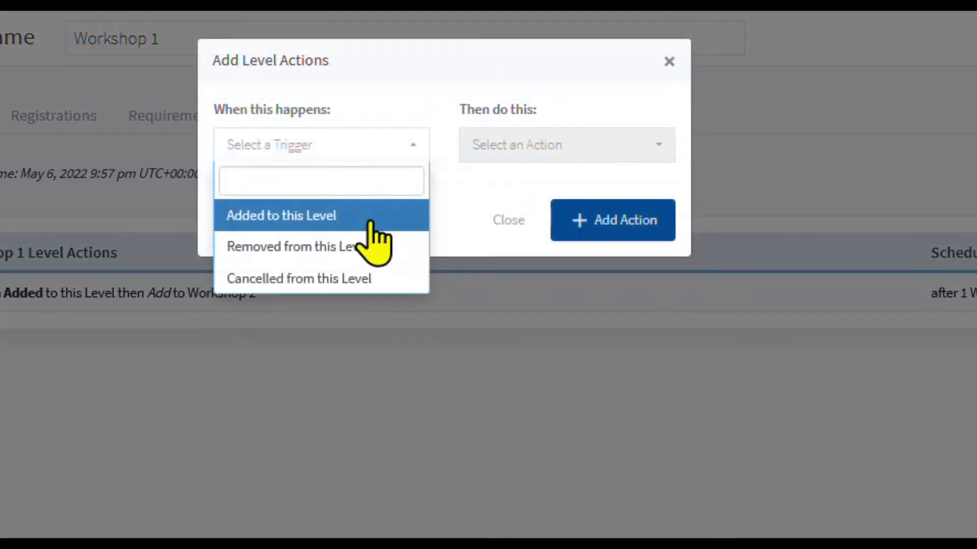
- Add a Workshop 1 level action that adds members of this level to Workshop 3 after 2 weeks
left_click(373, 221)
left_click(615, 152)
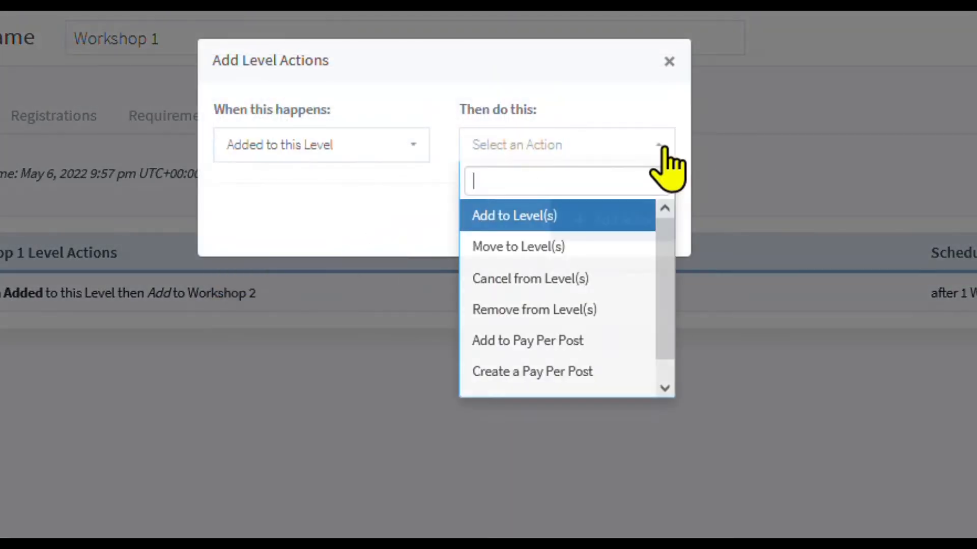
left_click(560, 214)
left_click(534, 220)
left_click(296, 305)
left_click(558, 318)
left_click(619, 480)
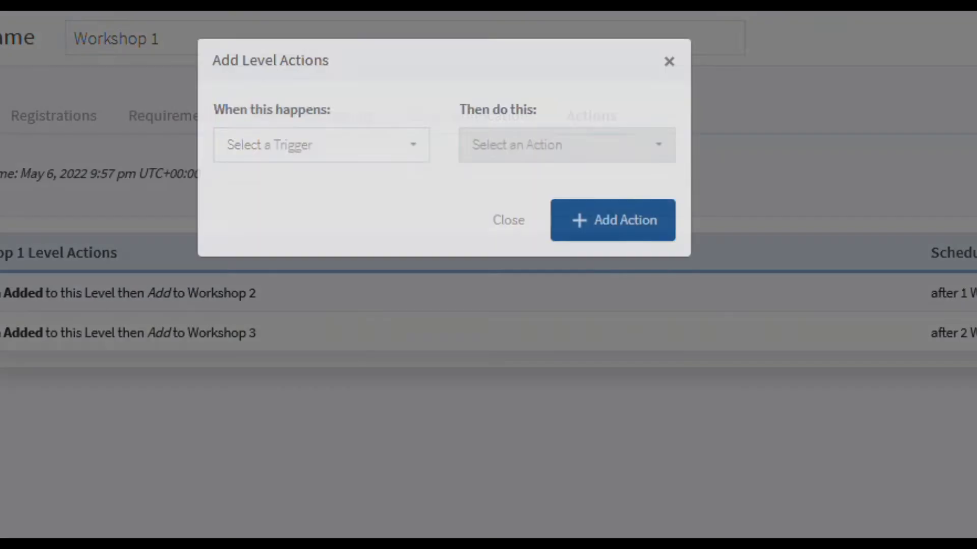
- Add a Workshop 1 level action that adds members of this level to Workshop 4 after 3 weeks
left_click(320, 145)
left_click(305, 214)
left_click(588, 150)
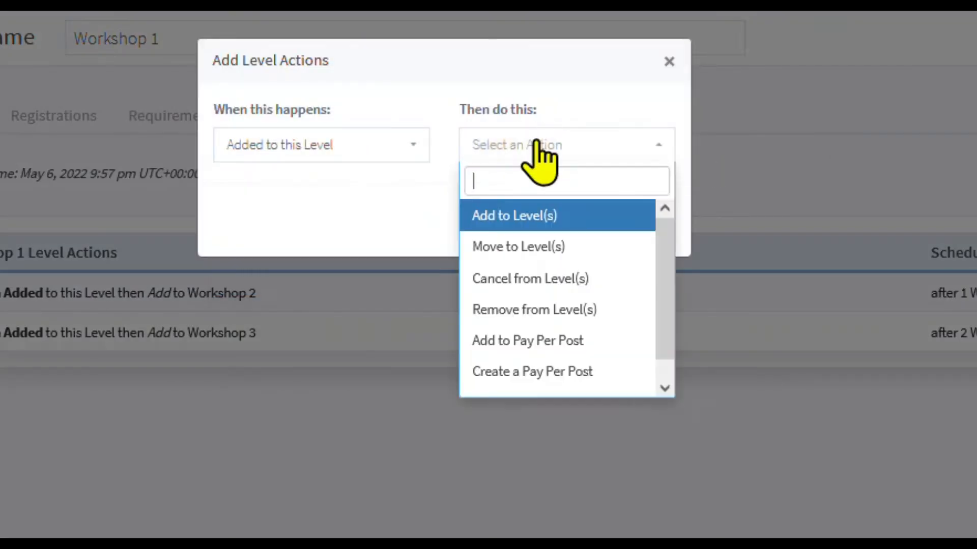
left_click(539, 224)
left_click(326, 217)
left_click(328, 314)
left_click(558, 319)
left_click(558, 320)
left_click(558, 320)
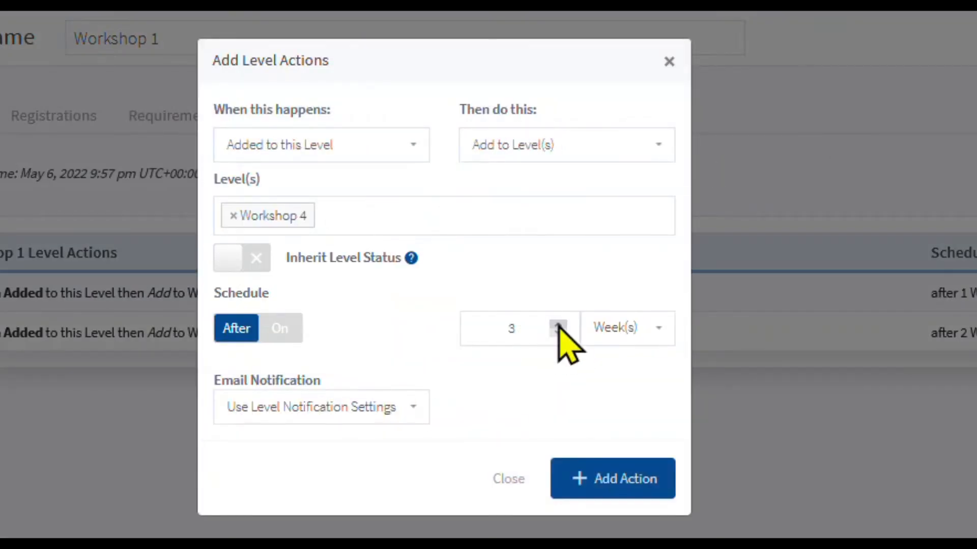
left_click(580, 479)
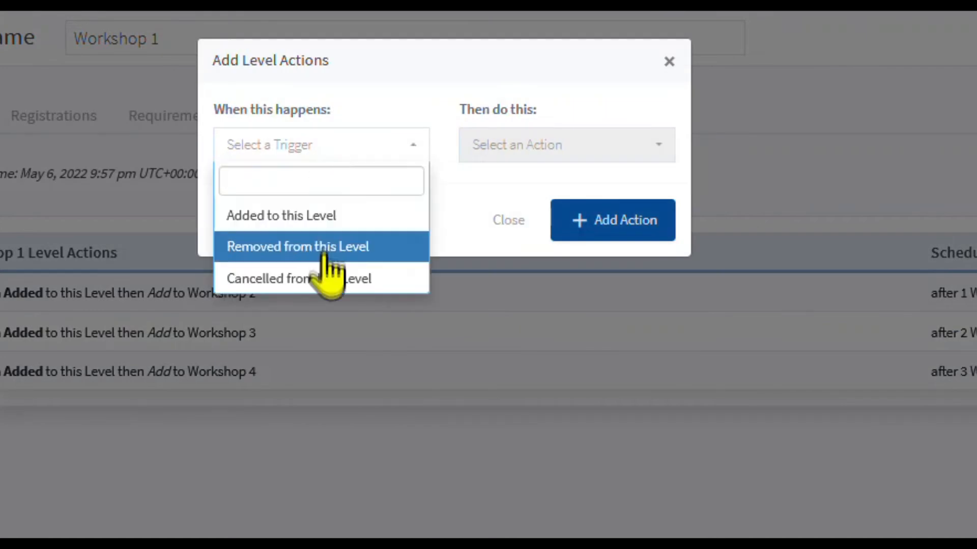
- Add a Workshop 1 level action that adds members of this level to Workshop 5 after 4 weeks
left_click(327, 213)
left_click(514, 147)
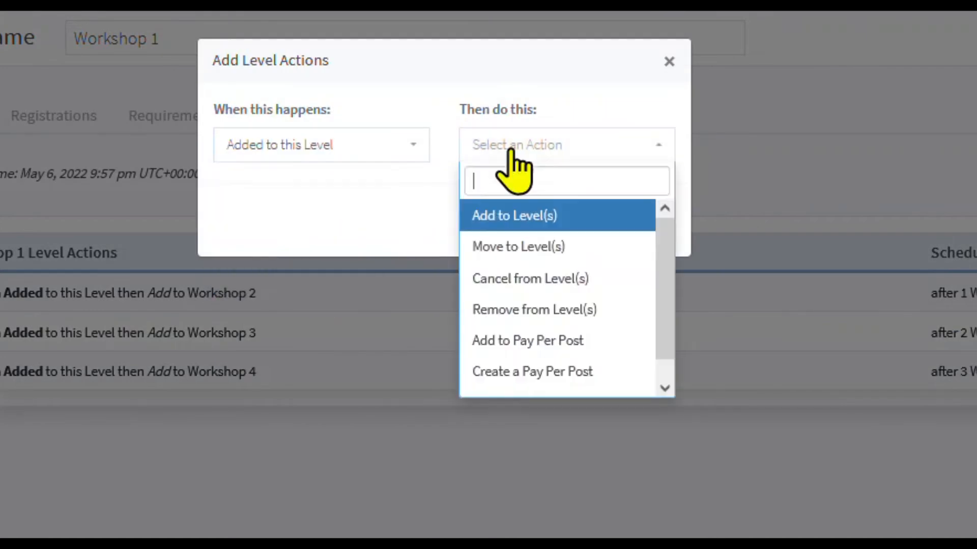
left_click(534, 214)
left_click(343, 220)
left_click(592, 476)
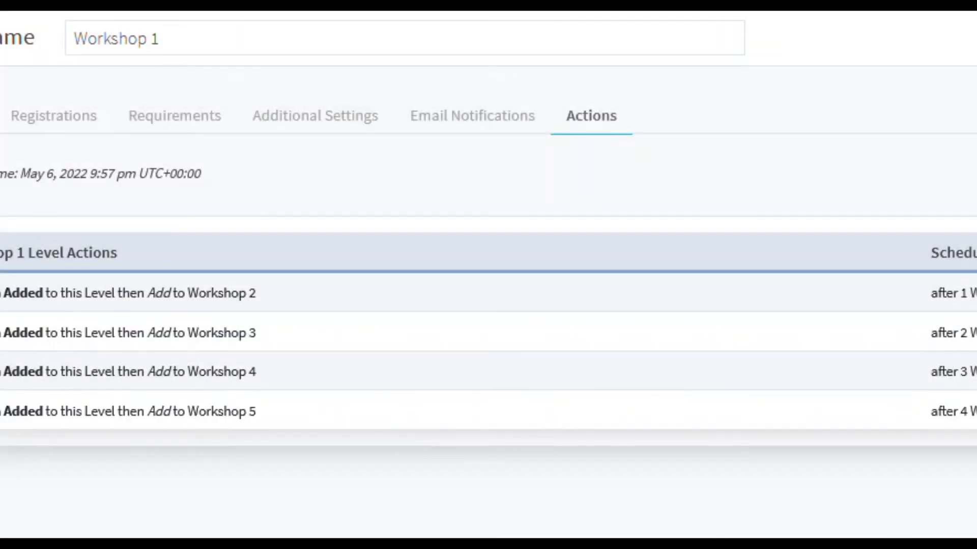
- Start a new WordPress page and title it Workshop Week 1
mouse_move(27, 262)
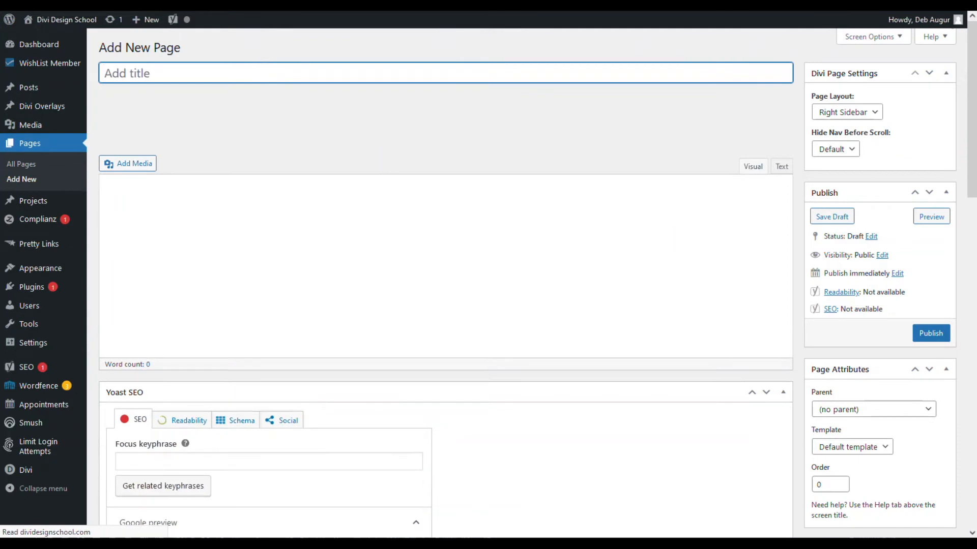
type("Wo")
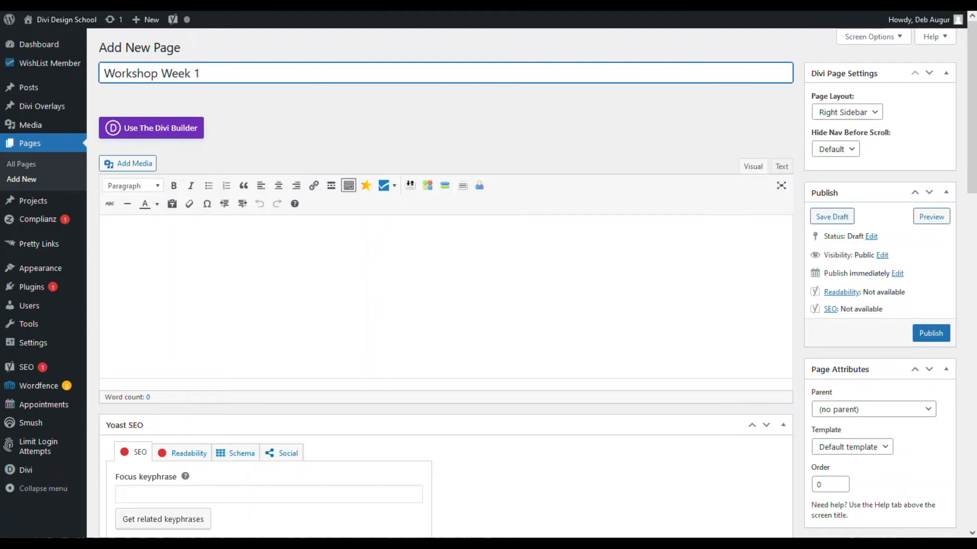
type("rkshop Week 1")
- Set the Workshop Week 1 page to Protected with access for the Workshop 1 level, and apply the settings
scroll(305, 257, "down", 10)
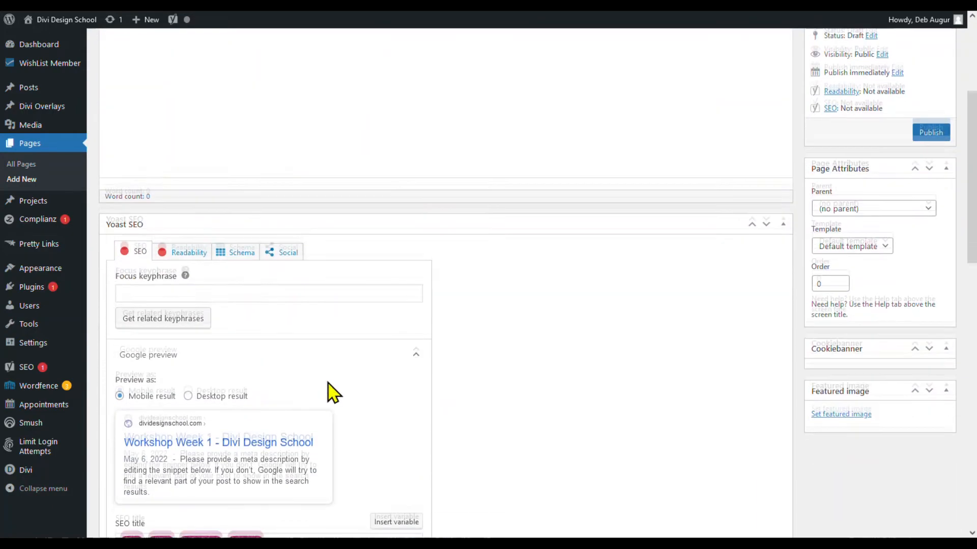
scroll(329, 393, "down", 8)
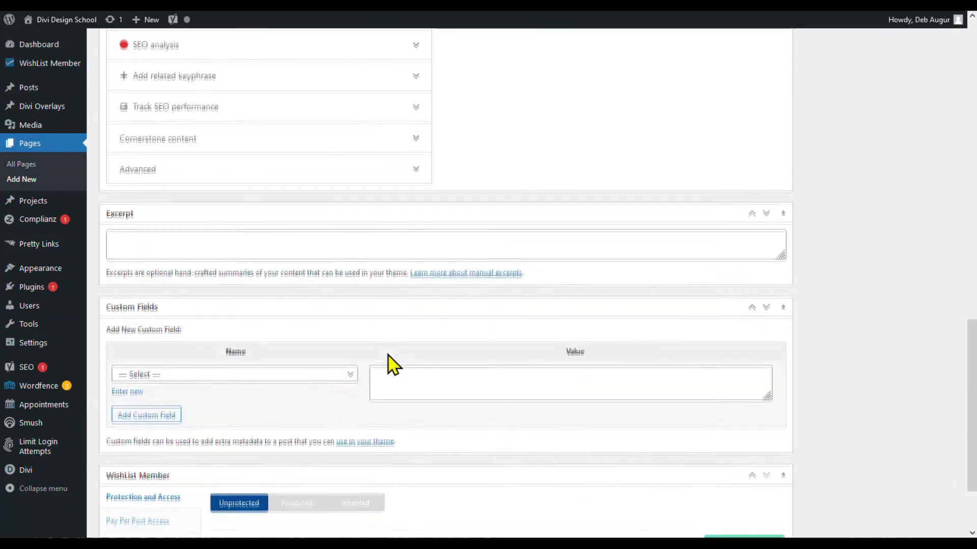
left_click(300, 412)
scroll(306, 410, "down", 1)
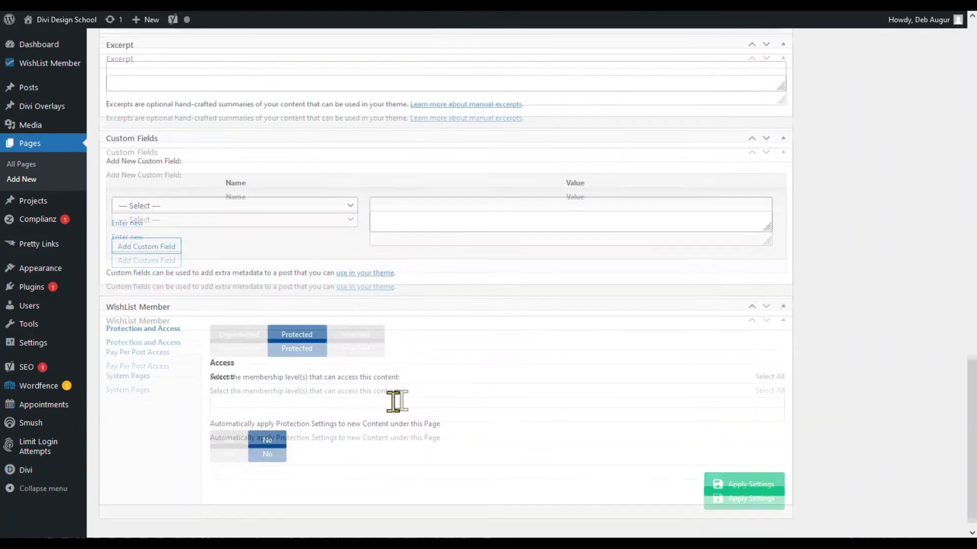
left_click(336, 400)
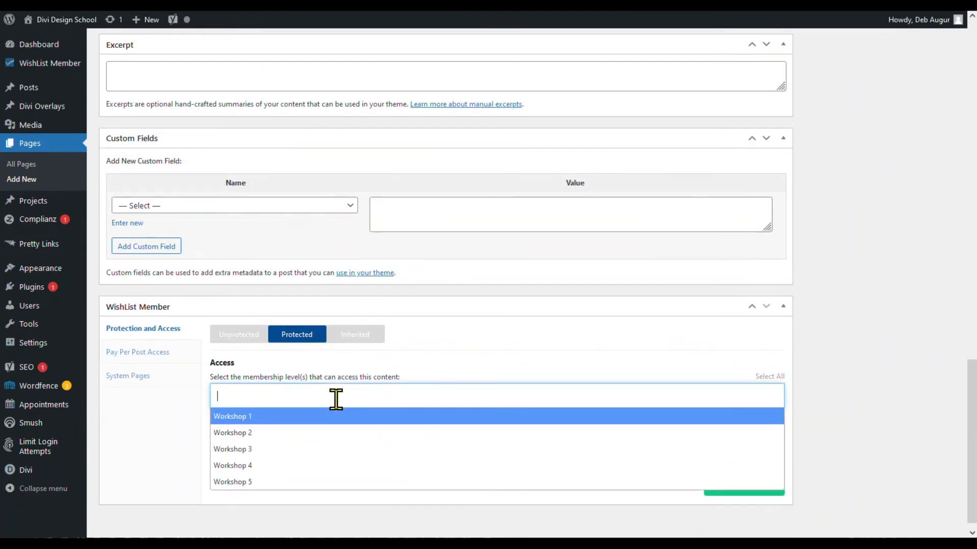
left_click(291, 416)
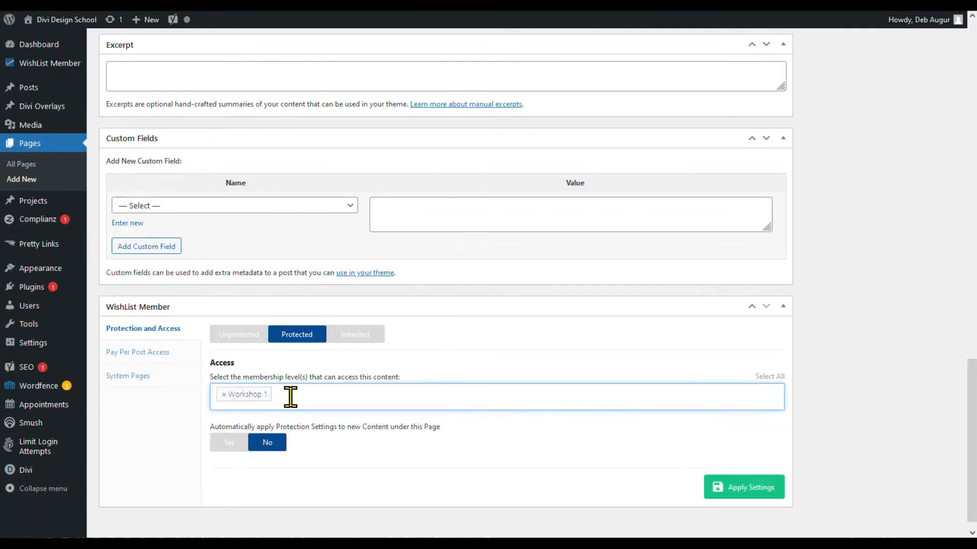
left_click(291, 397)
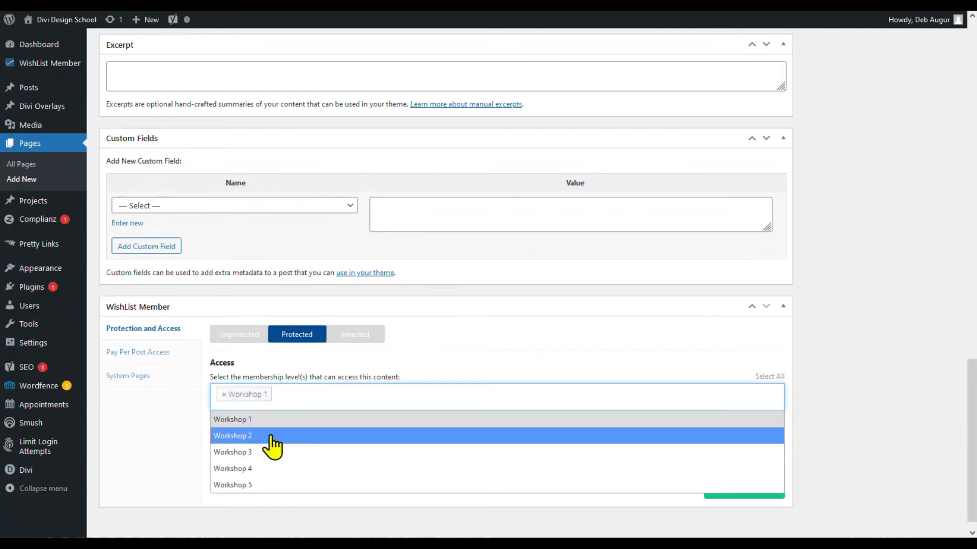
left_click(828, 331)
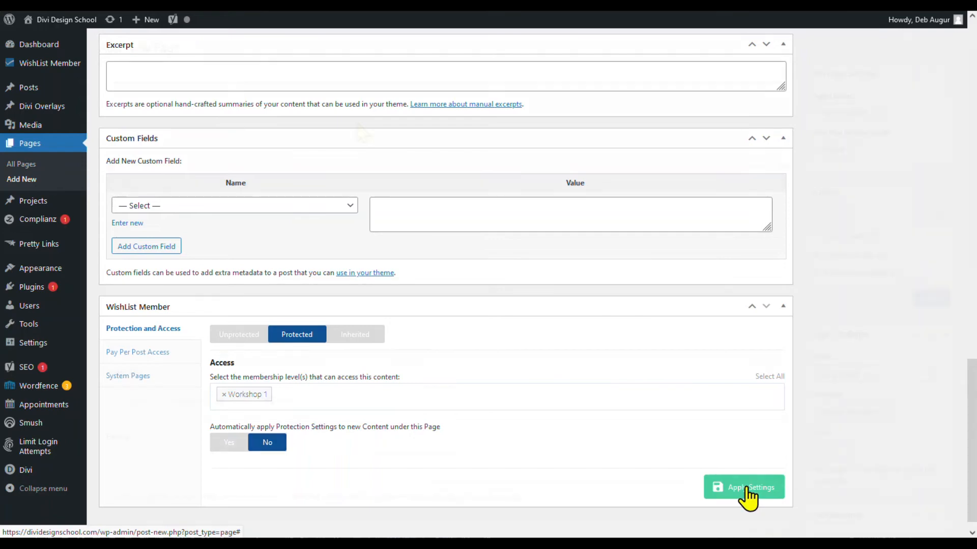
left_click(744, 489)
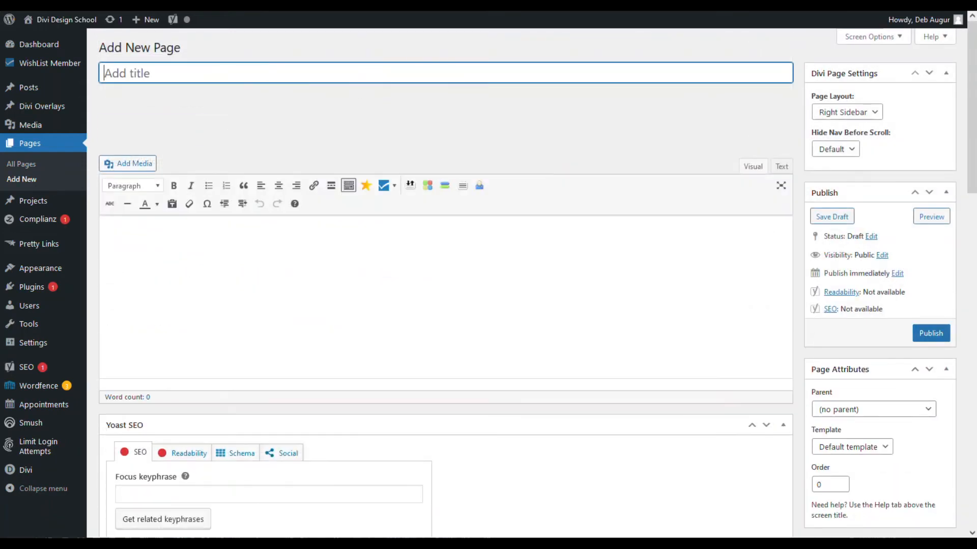
- Title a new page Workshop Week 2 and move its WishList Member box directly below the content editor
type("Workshop Week 2")
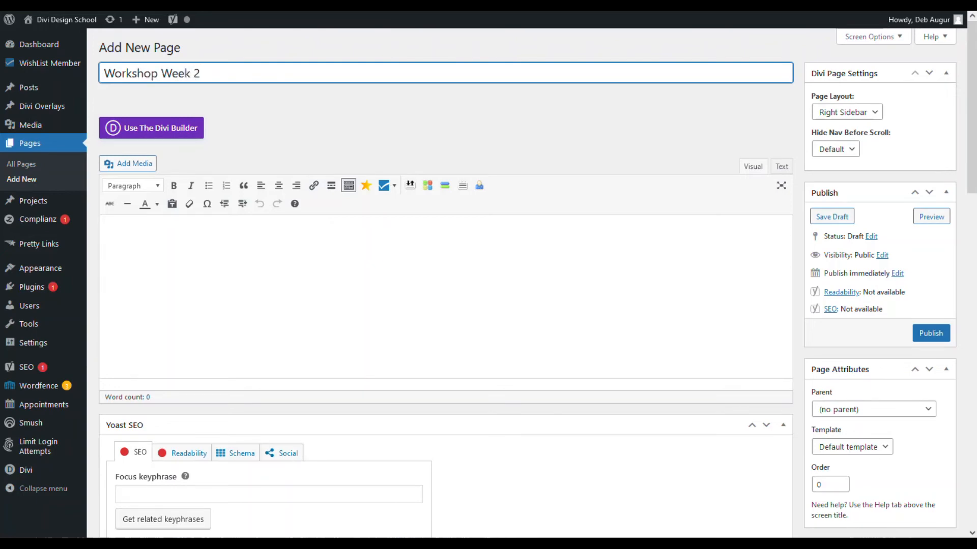
scroll(824, 235, "down", 20)
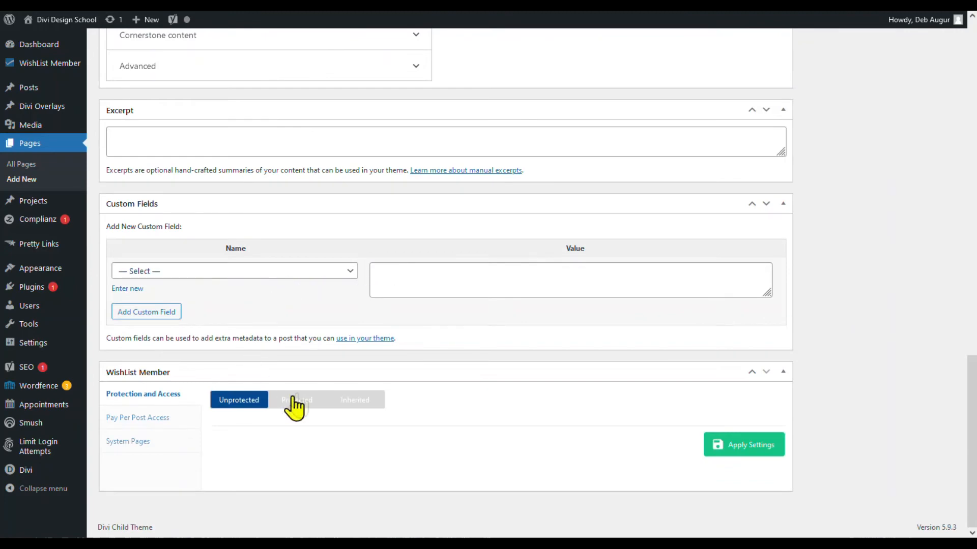
left_click_drag(343, 371, 338, 17)
scroll(733, 310, "up", 6)
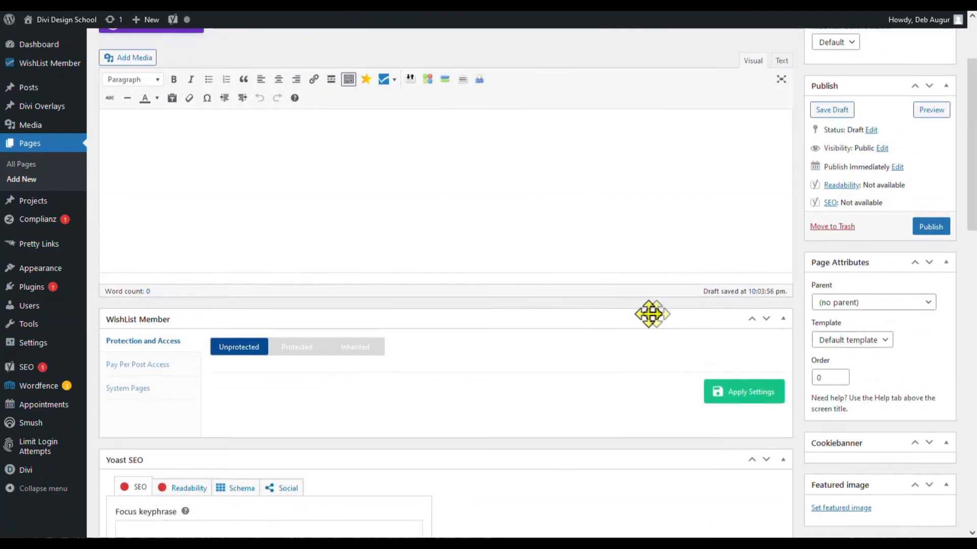
- Set the Workshop Week 2 page to Protected with access for the Workshop 2 level, and apply the settings
left_click(288, 348)
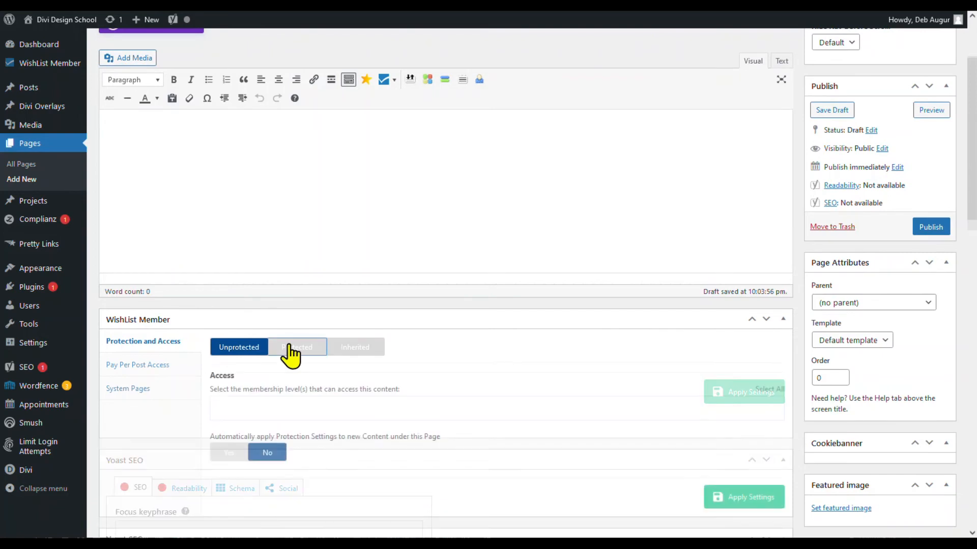
left_click(263, 407)
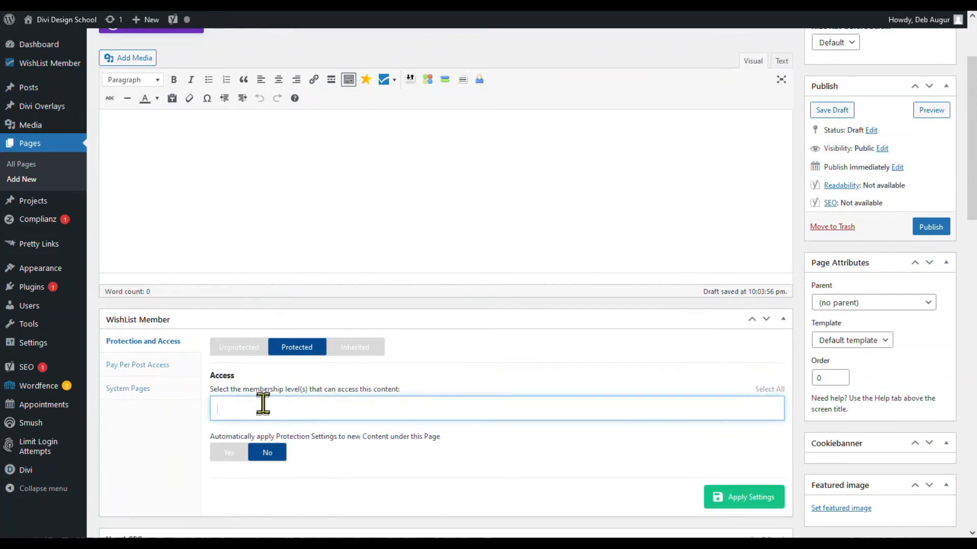
left_click(246, 457)
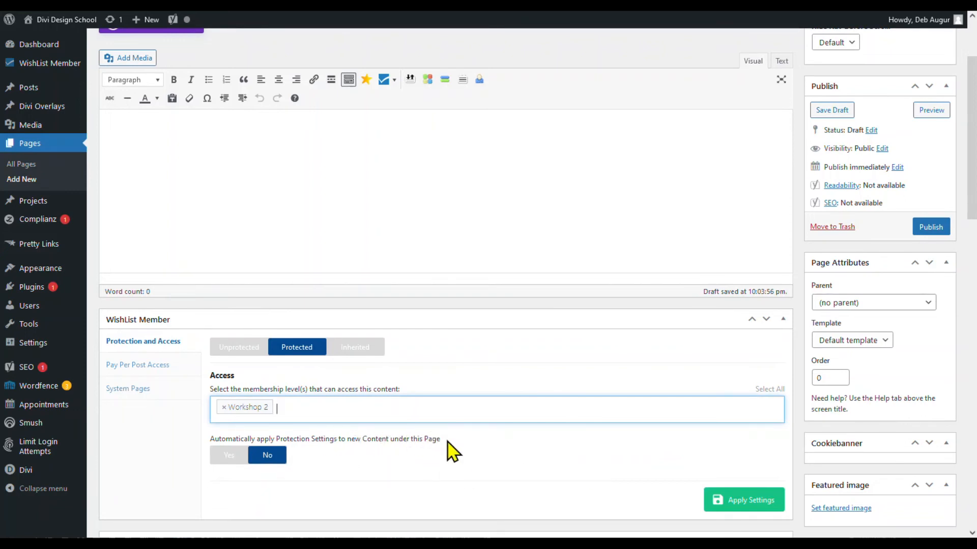
left_click(758, 503)
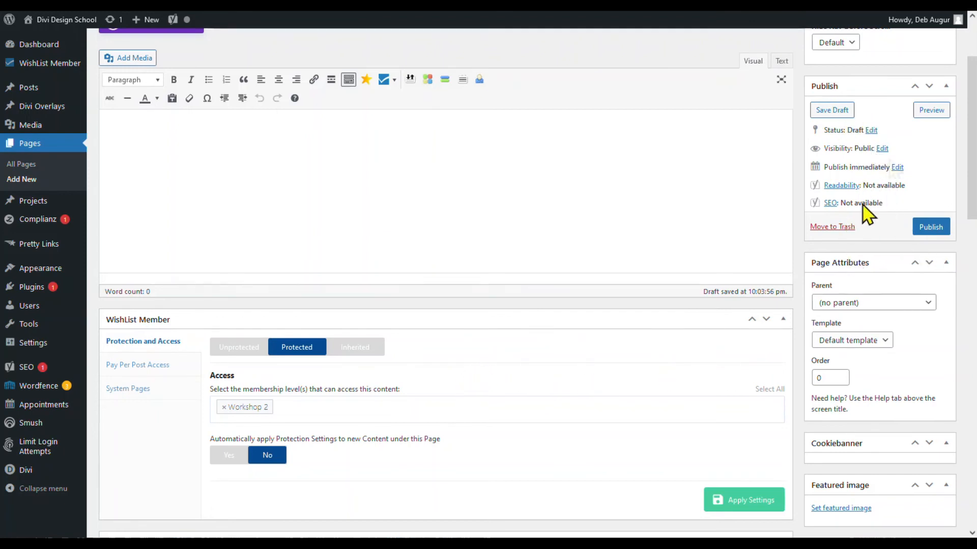
scroll(173, 247, "up", 2)
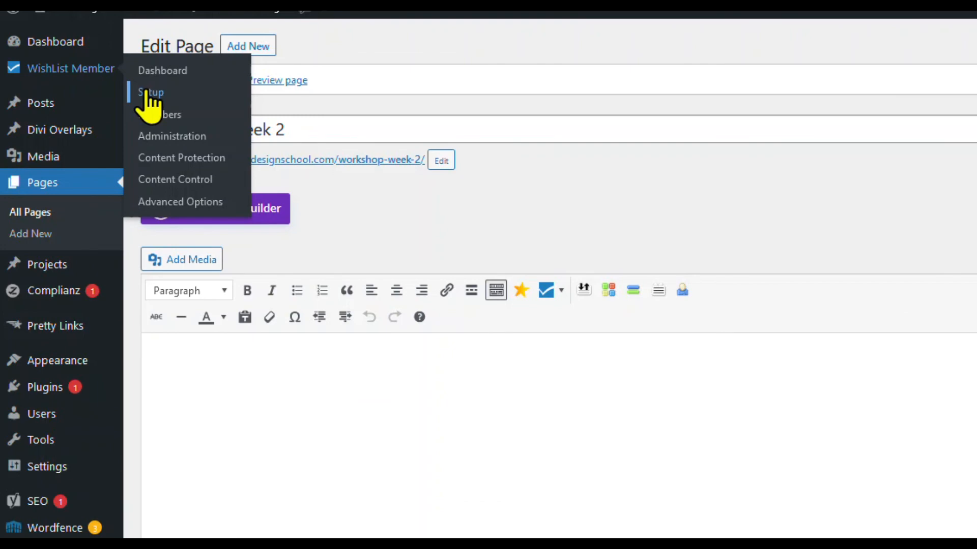
- Open the PayPal Checkout payment integration in the WishList Member setup and look over its tutorial page
left_click(150, 93)
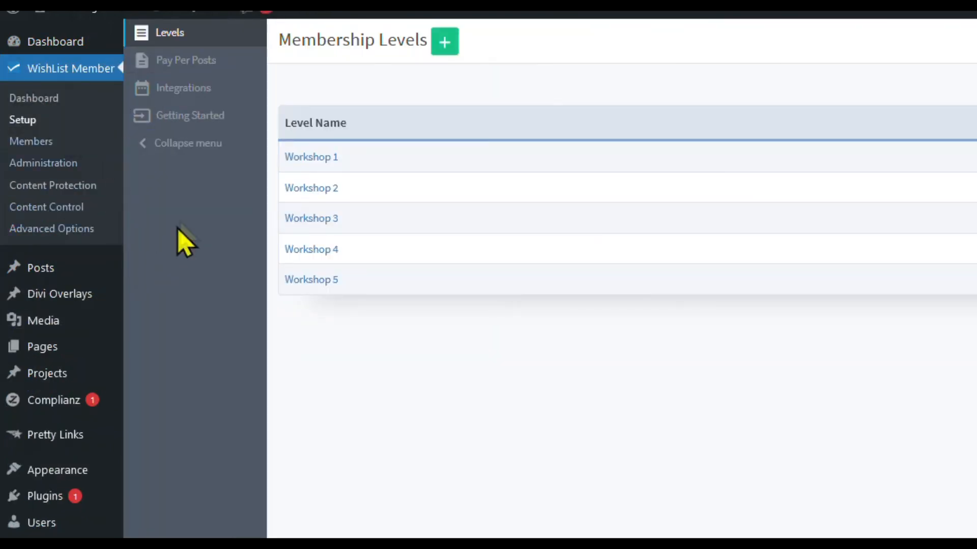
left_click(181, 89)
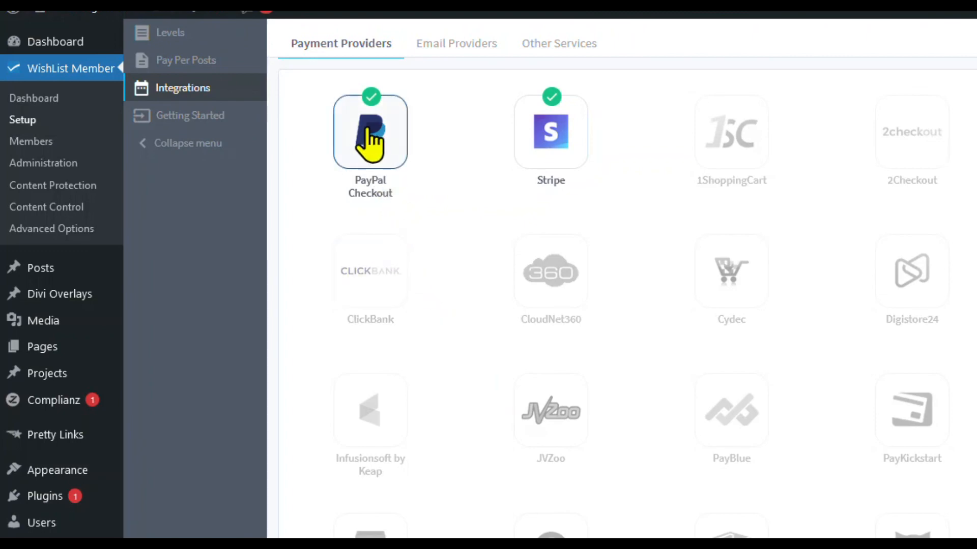
left_click(367, 130)
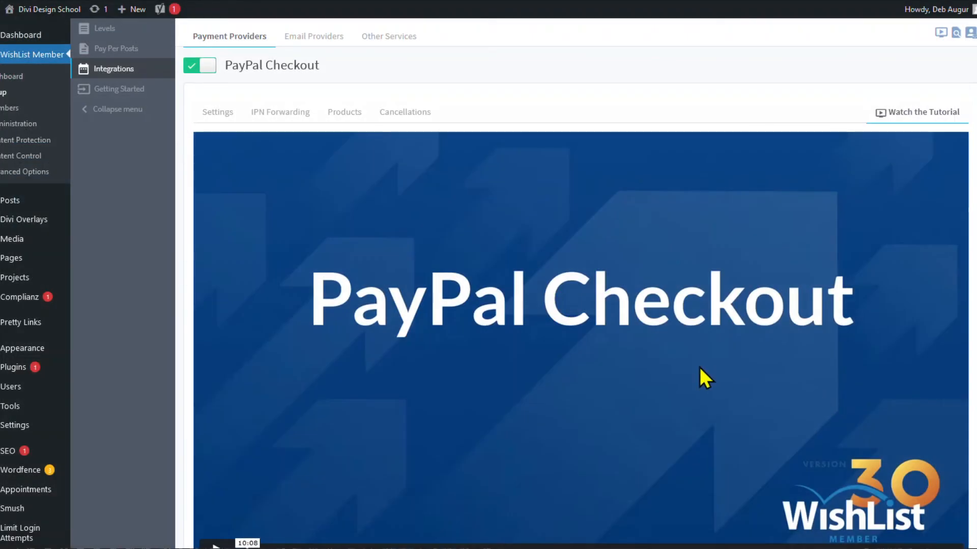
scroll(766, 387, "down", 1)
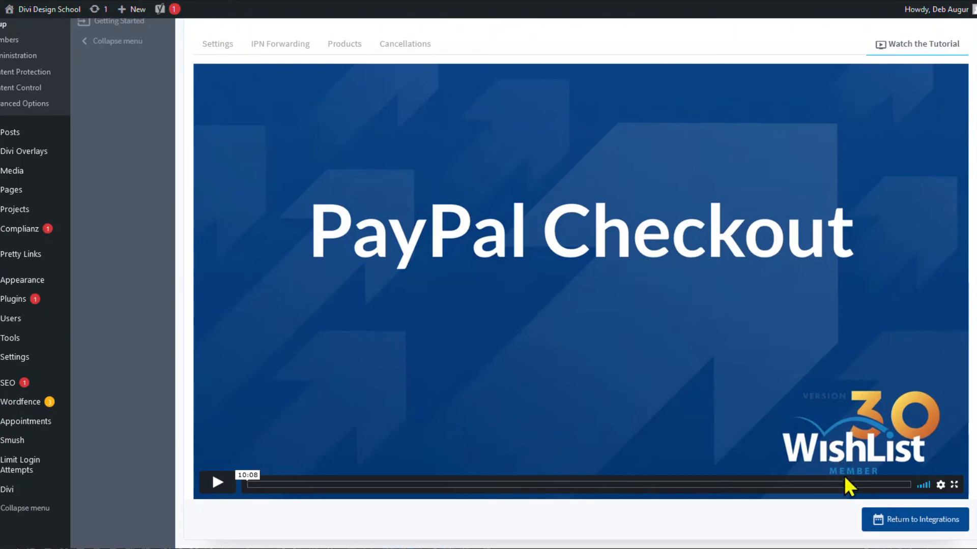
scroll(396, 367, "up", 1)
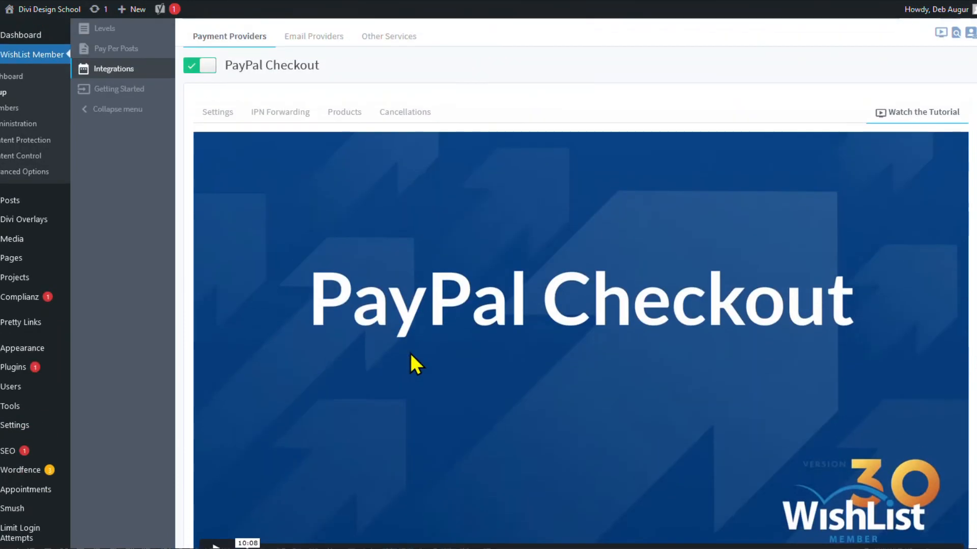